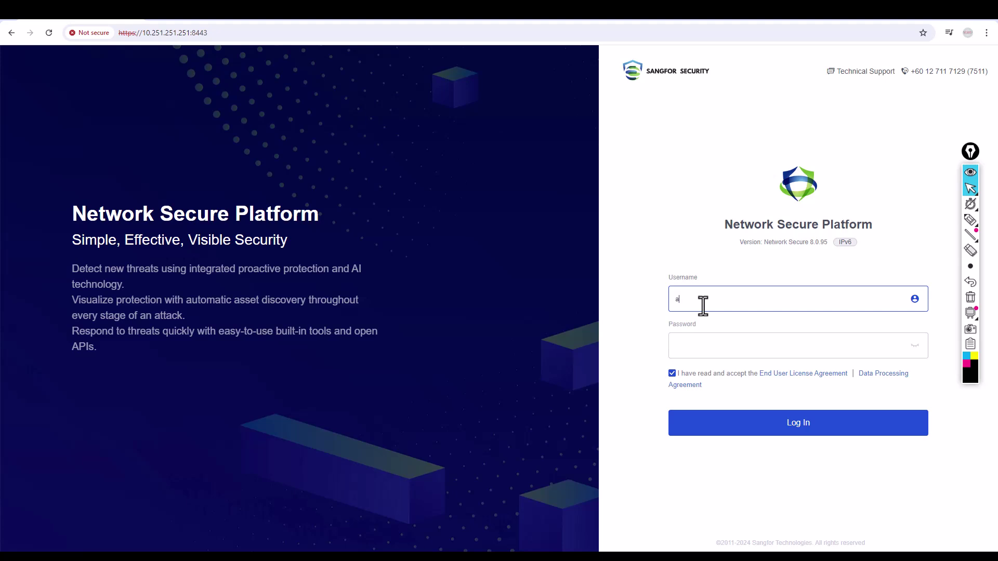
Log in to the web console with the account password.
key(Tab)
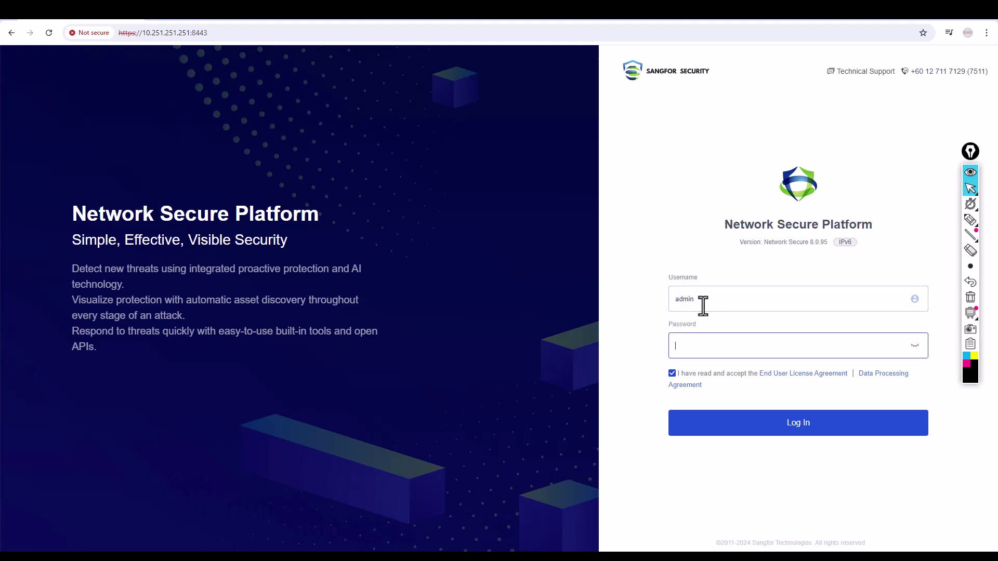
text(•••••••••••)
click(806, 435)
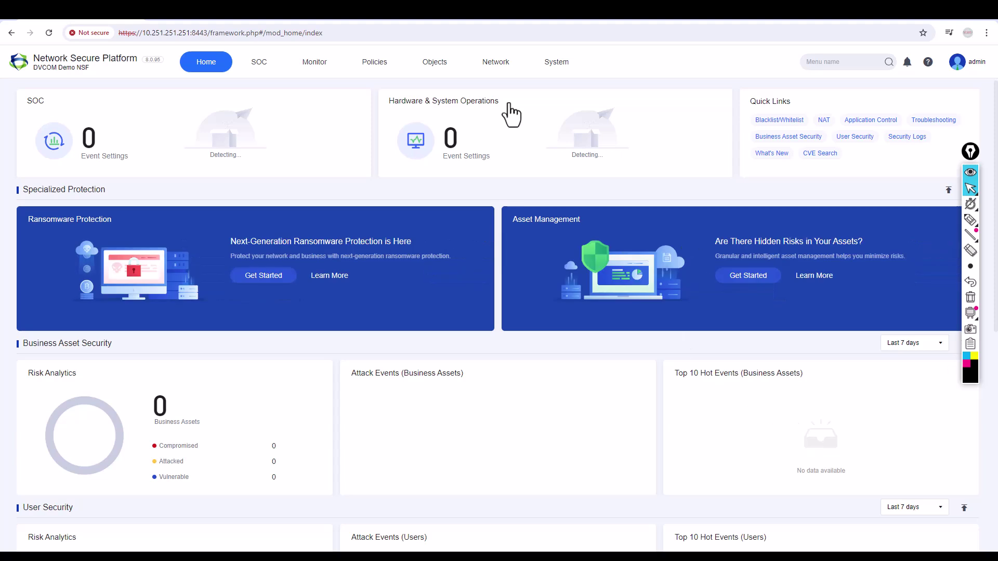
Go to Network settings and open the DHCP Options list under DHCP.
click(498, 63)
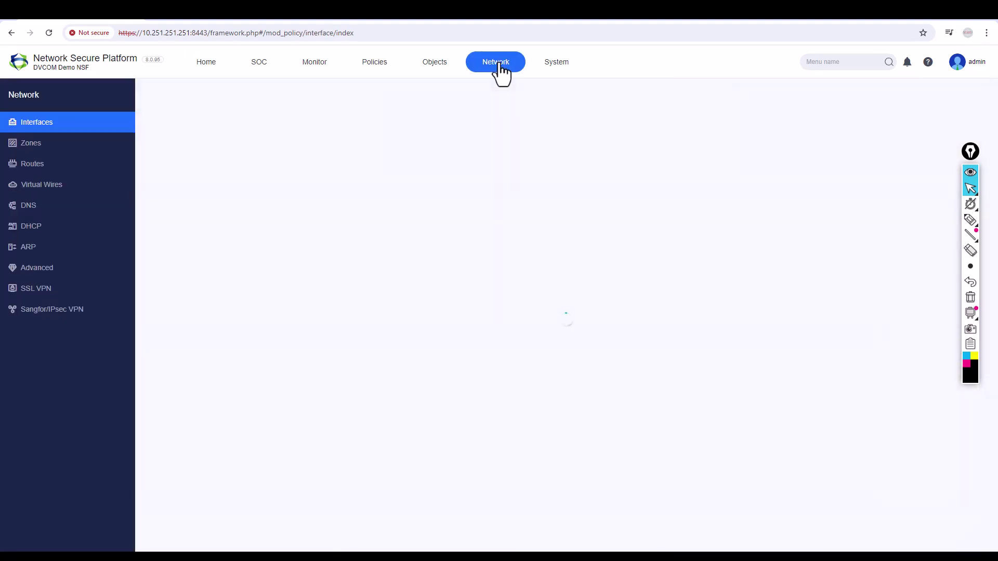
click(61, 228)
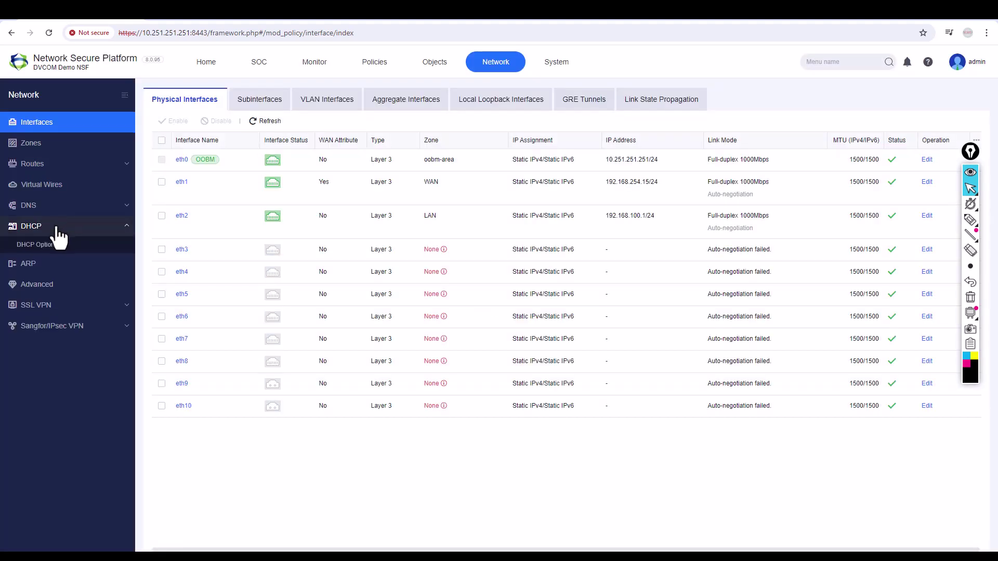
click(52, 247)
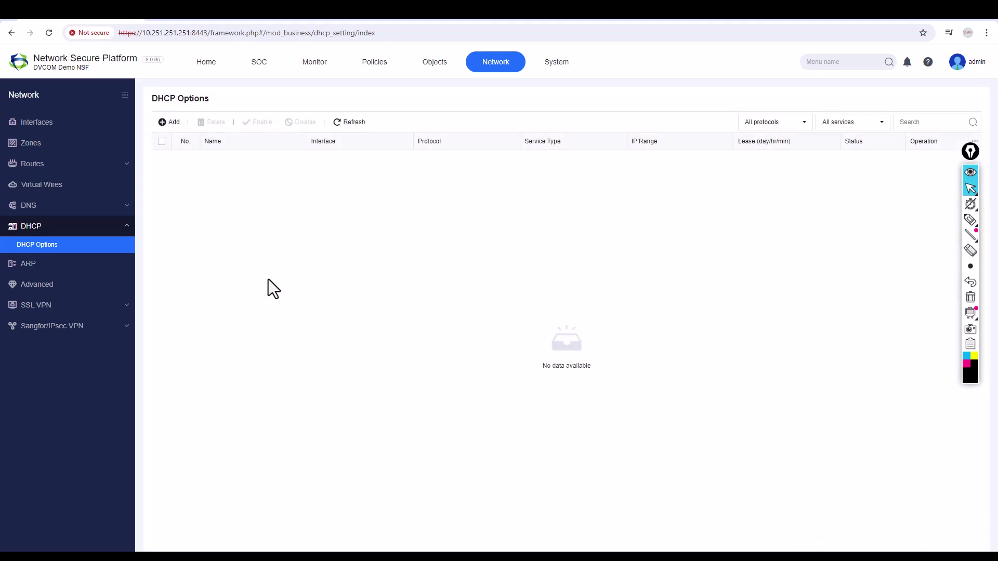
Add a DHCP service named LAN-192.168.100.0 with description 'This is for my LAN Users'.
click(181, 130)
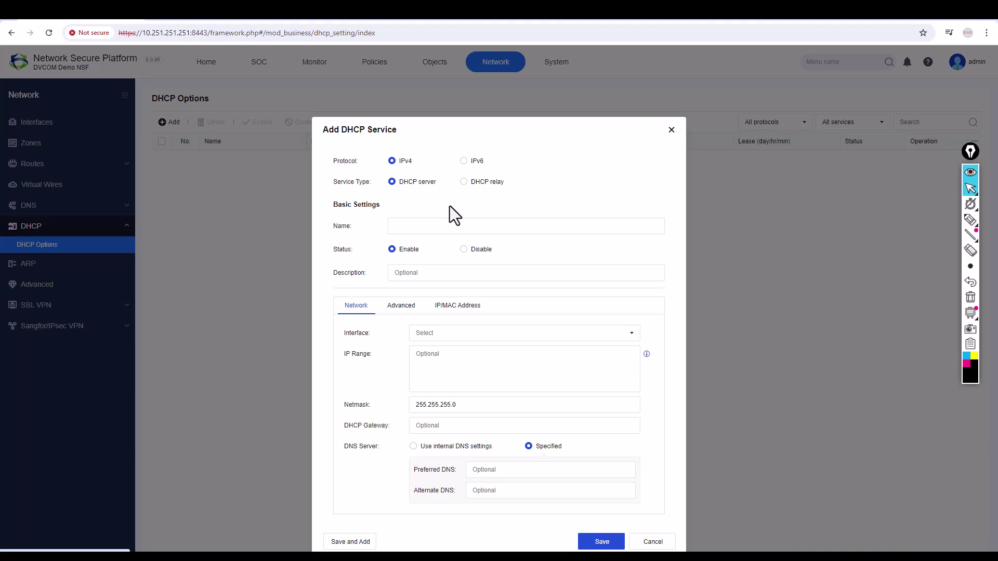
click(443, 224)
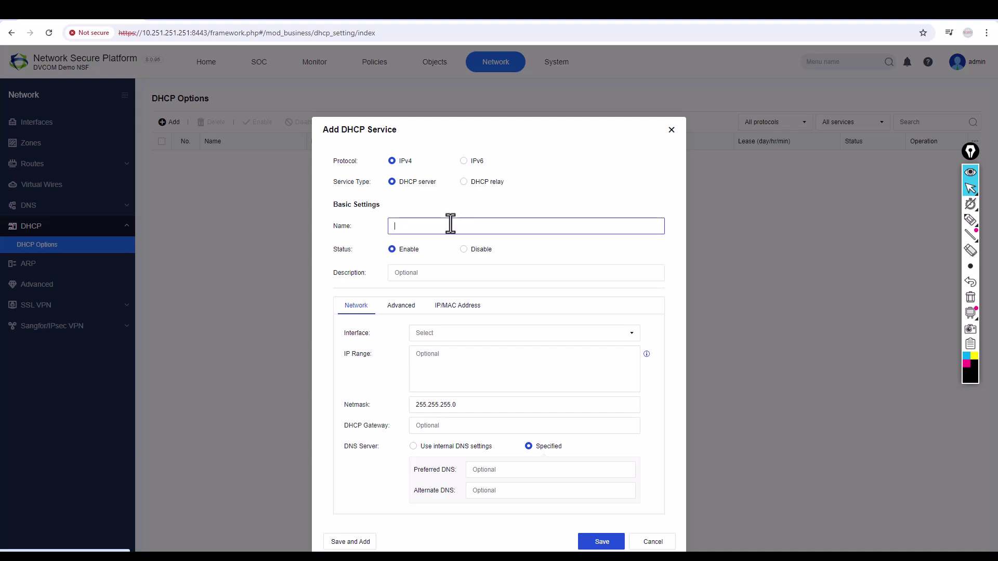
text(LAN-192)
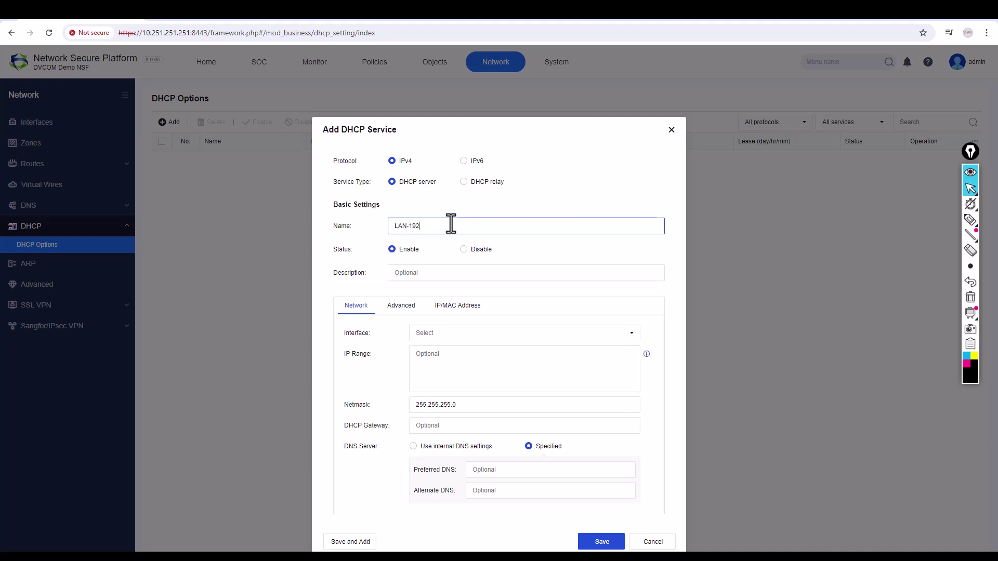
text(.168.100.0)
click(442, 274)
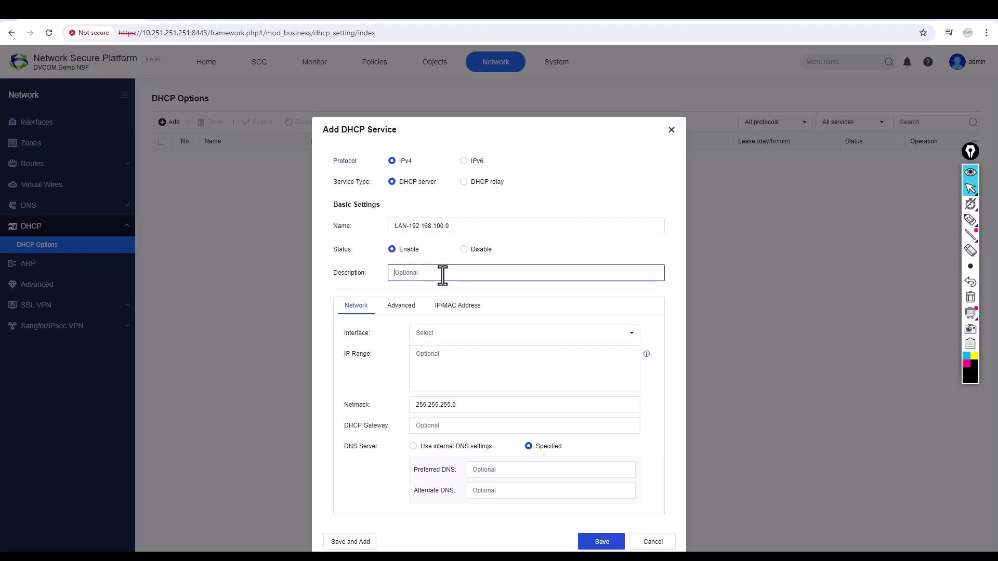
text(This is for my LAN Users)
Serve DHCP on eth2 with the IP range starting at 192.168.100.50.
click(485, 341)
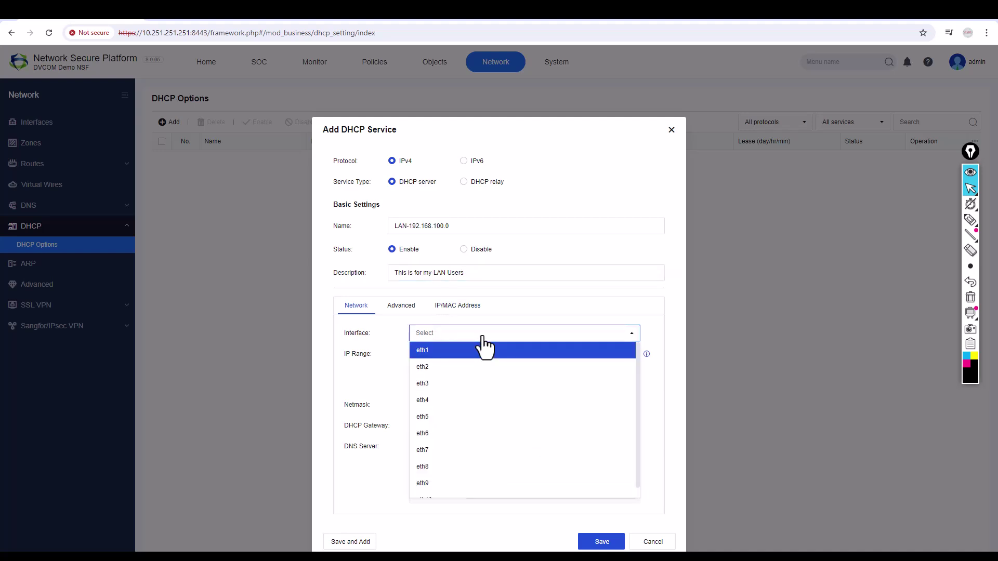
click(449, 369)
drag(520, 359, 415, 353)
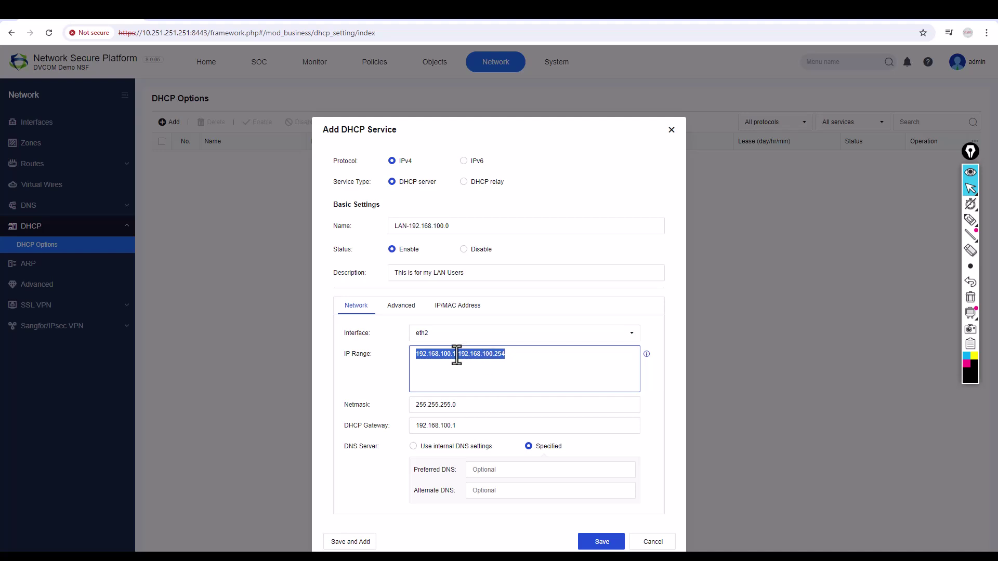
click(457, 356)
key(BackSpace)
text(50)
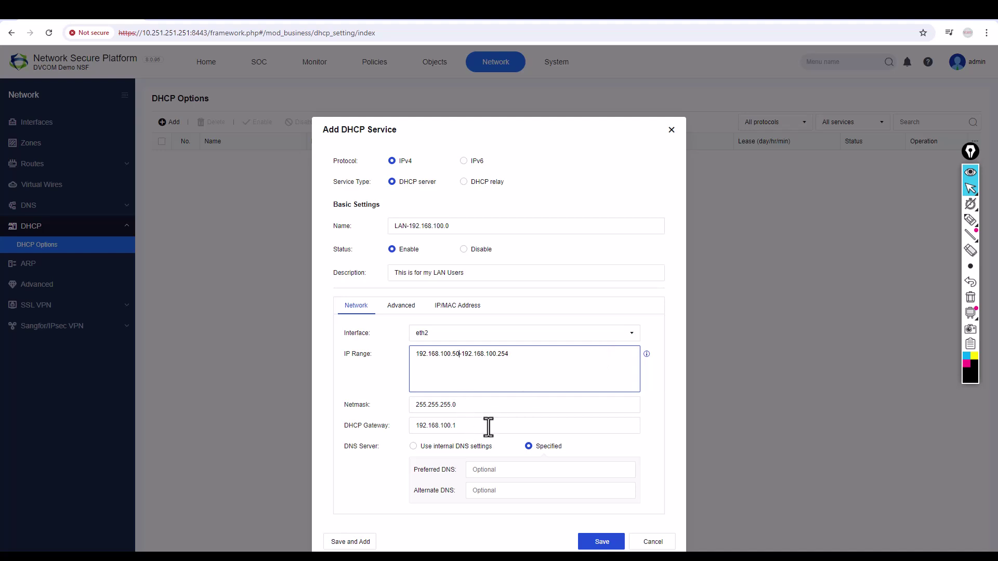
Set preferred DNS 4.2.2.2 and alternate DNS 8.8.8.8, then review the lease duration.
click(510, 468)
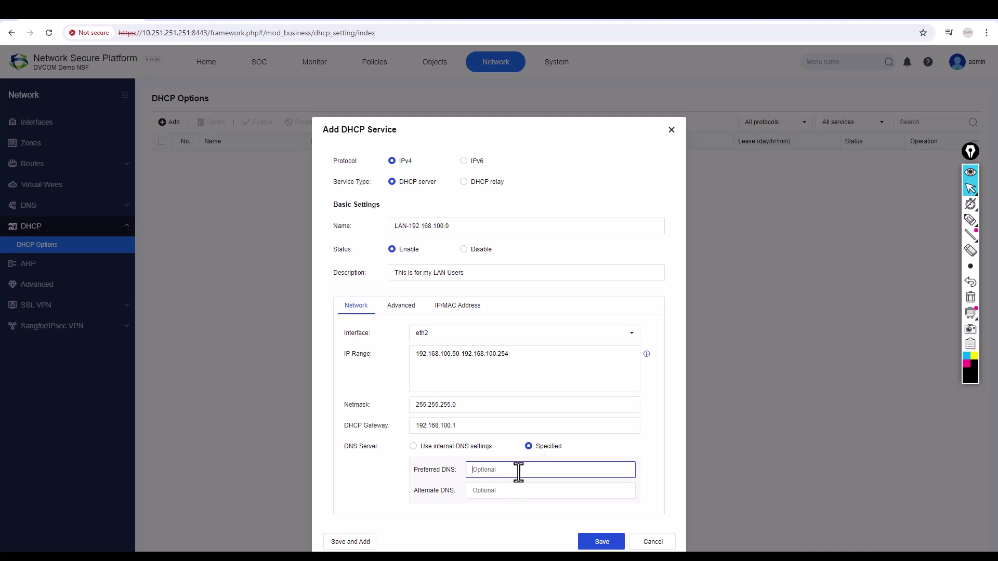
text(4.2.2.2)
key(Tab)
text(8.8.8.8)
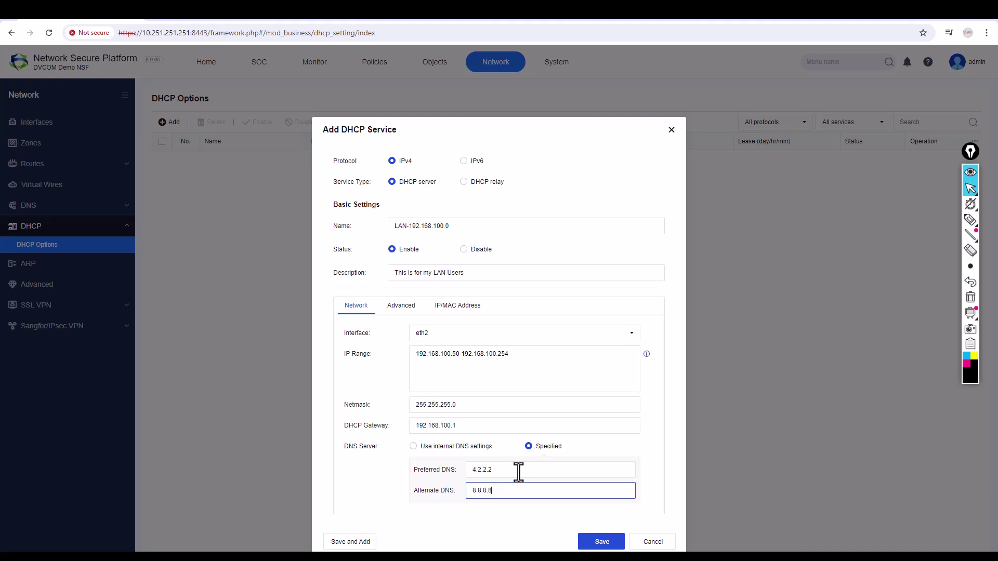
click(405, 309)
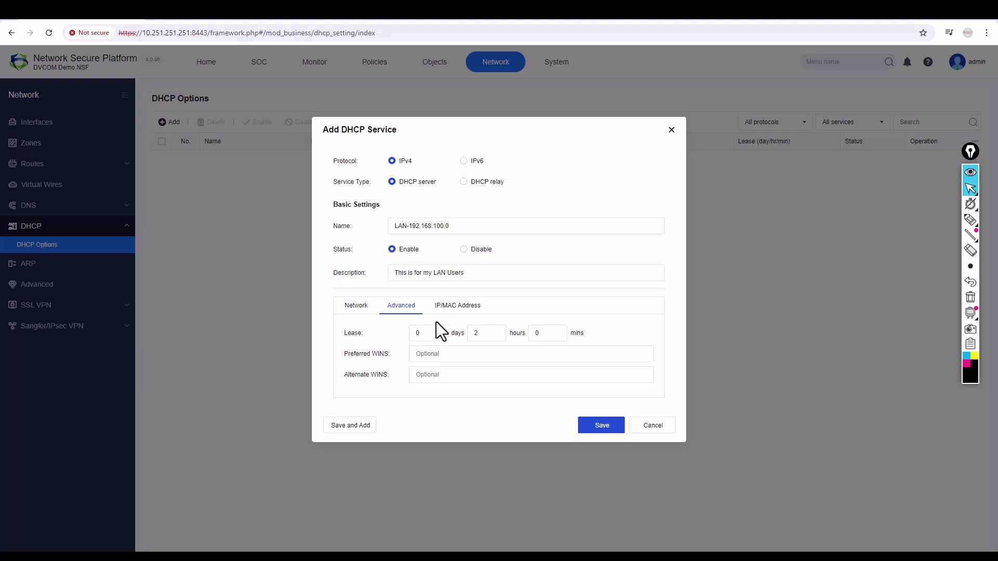
Check the IP/MAC bindings, then save the LAN-192.168.100.0 DHCP server.
click(444, 307)
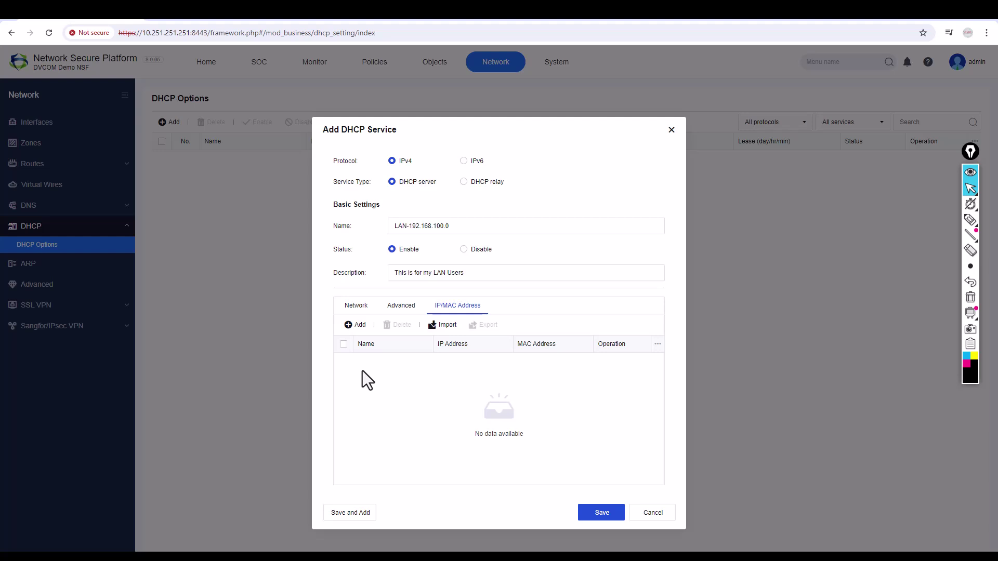
click(356, 307)
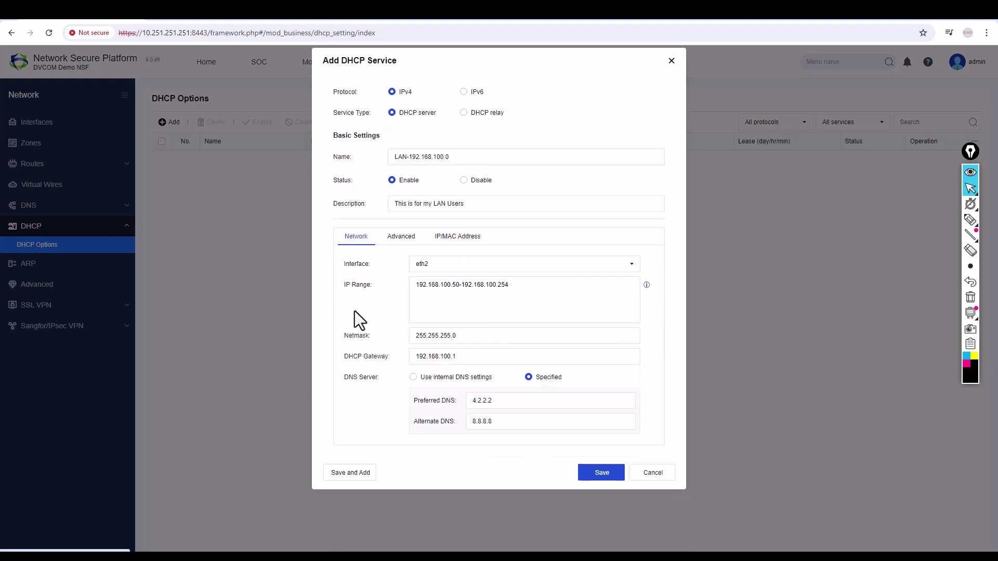
click(609, 470)
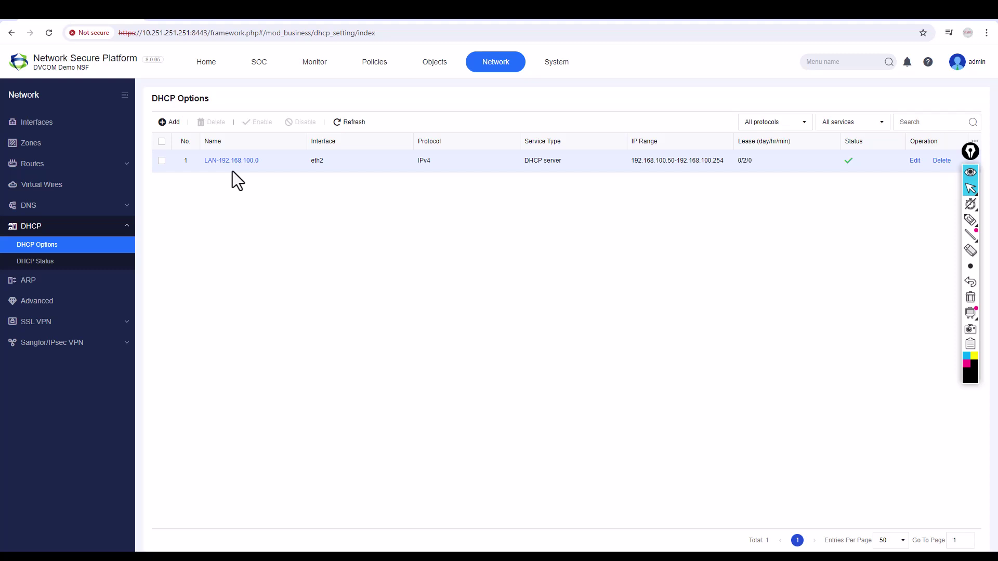
Open the DHCP Status page under DHCP.
click(36, 262)
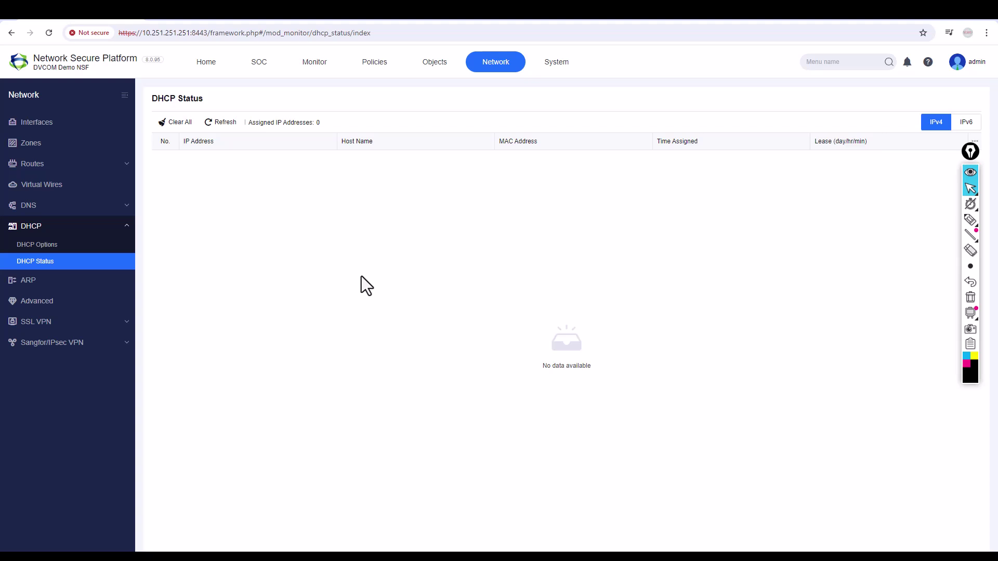
Refresh the lease list to show 192.168.100.50 leased for 2 hours, widening columns to read it.
click(229, 124)
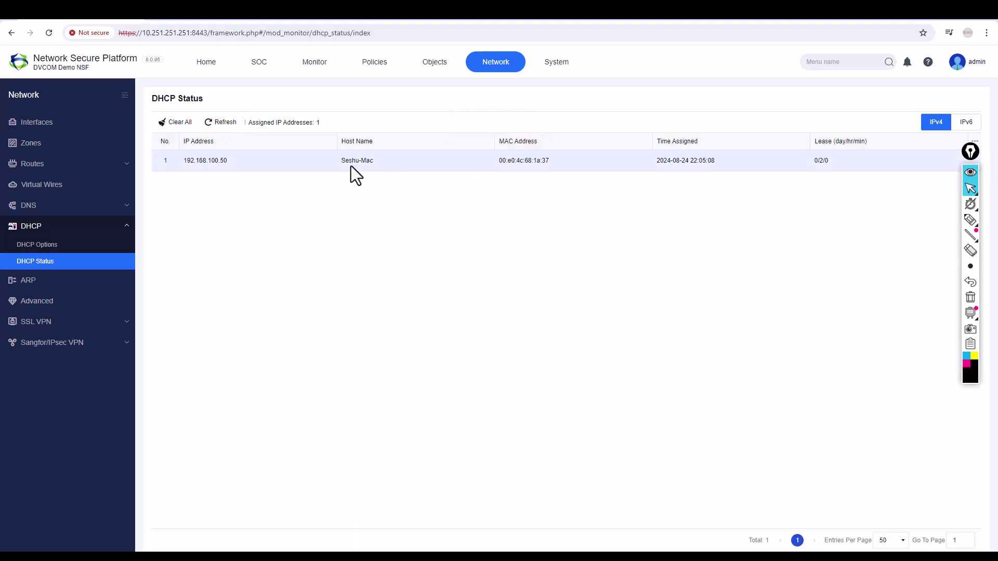
click(969, 221)
drag(233, 156, 244, 153)
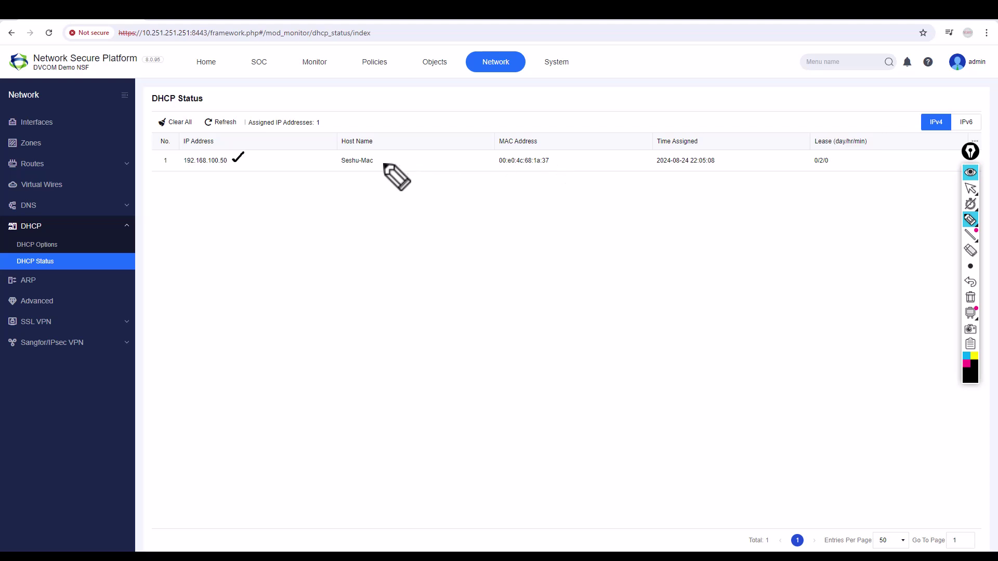
drag(382, 158, 395, 151)
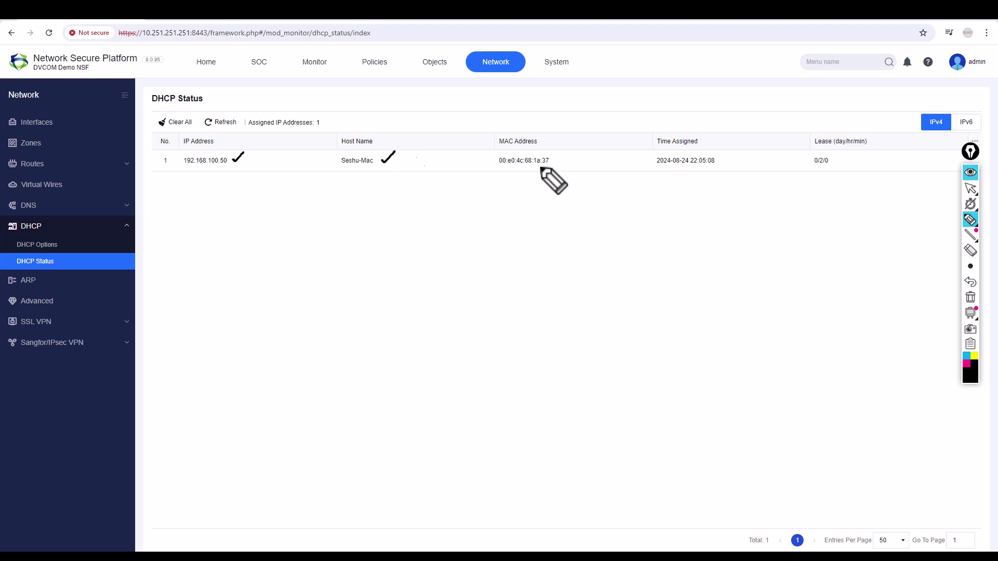
drag(554, 157, 566, 151)
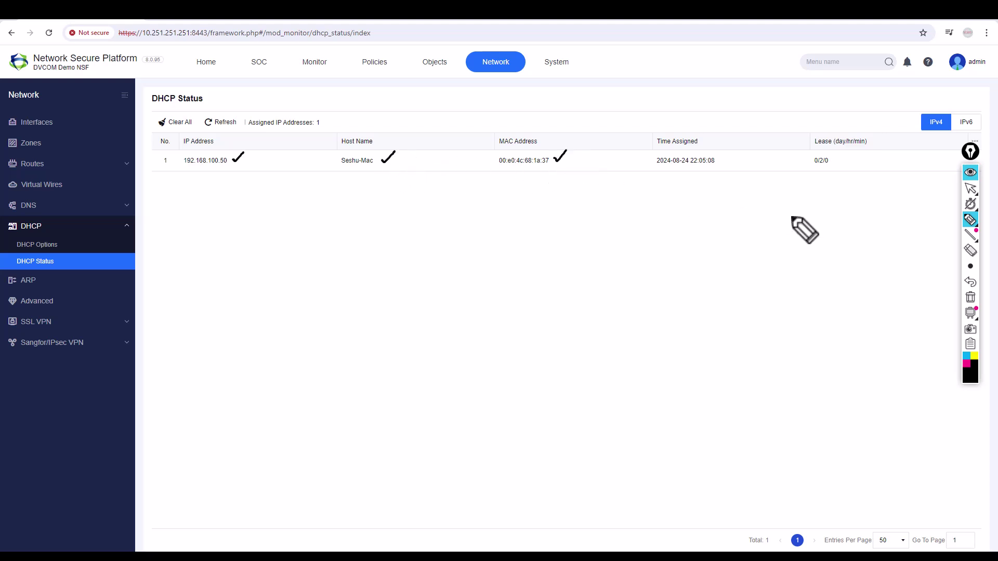
click(970, 297)
click(967, 189)
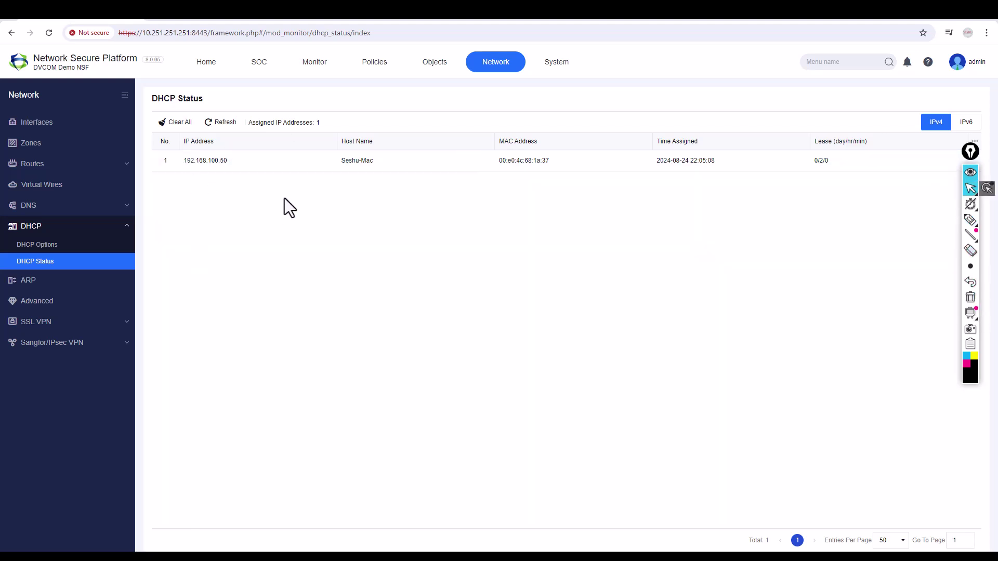
Return to the DHCP Options list showing LAN-192.168.100.0 on eth2.
click(35, 246)
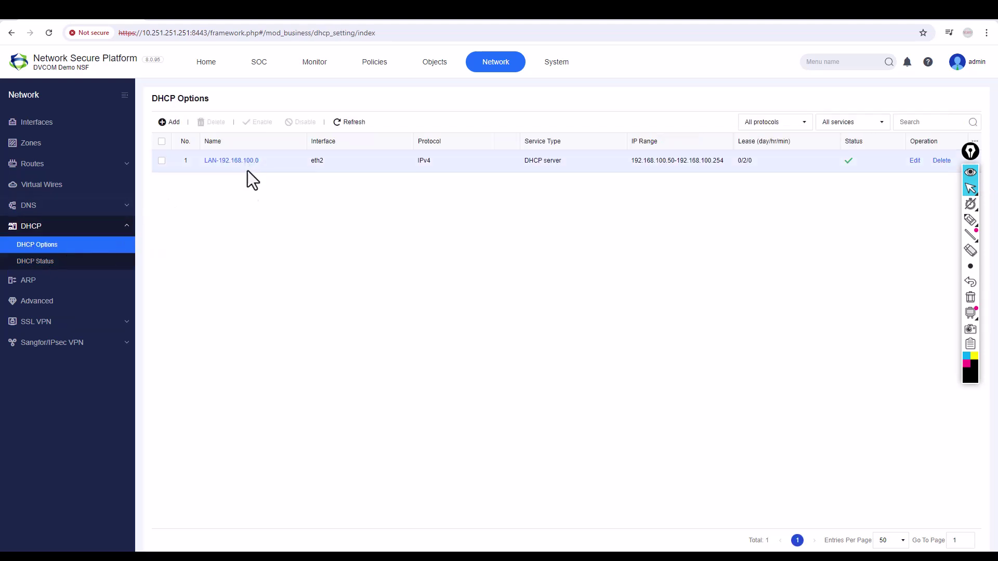
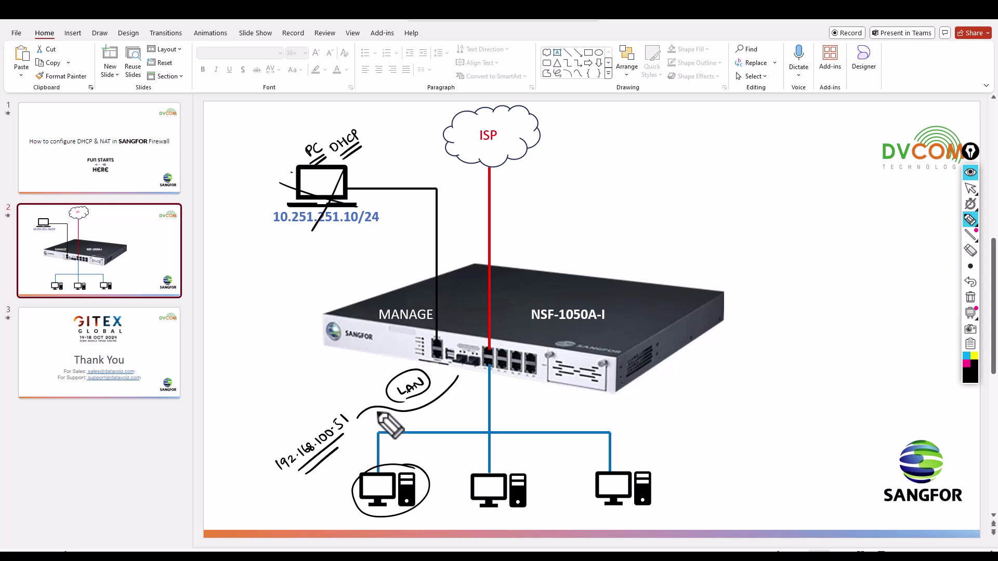
Erase all ink annotations from the network diagram slide, return to the arrow pointer, and minimize PowerPoint.
click(971, 297)
click(971, 190)
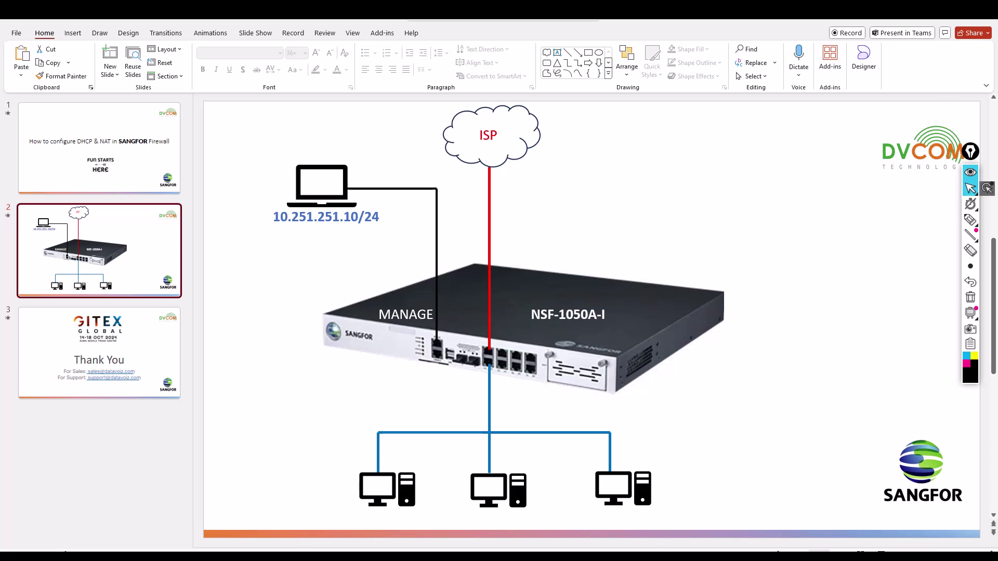
click(954, 21)
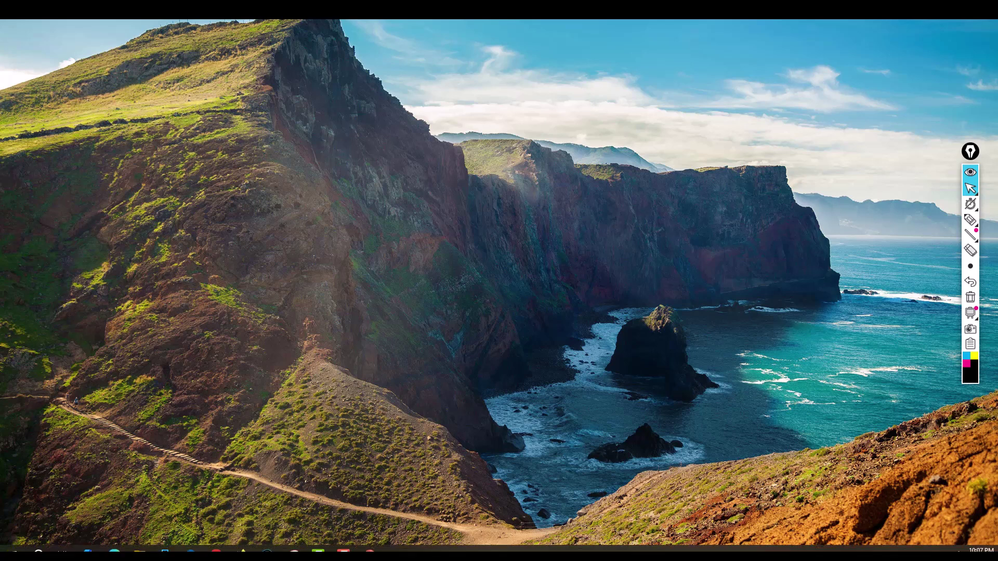
Show the NSF console's Physical Interfaces list, with eth2 in LAN at 192.168.100.1/24.
click(217, 549)
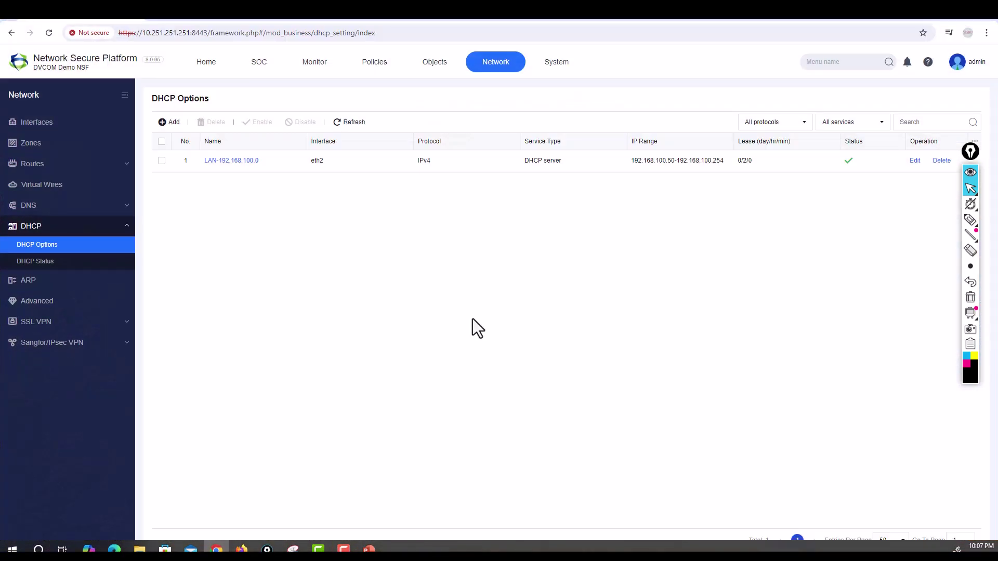
click(60, 124)
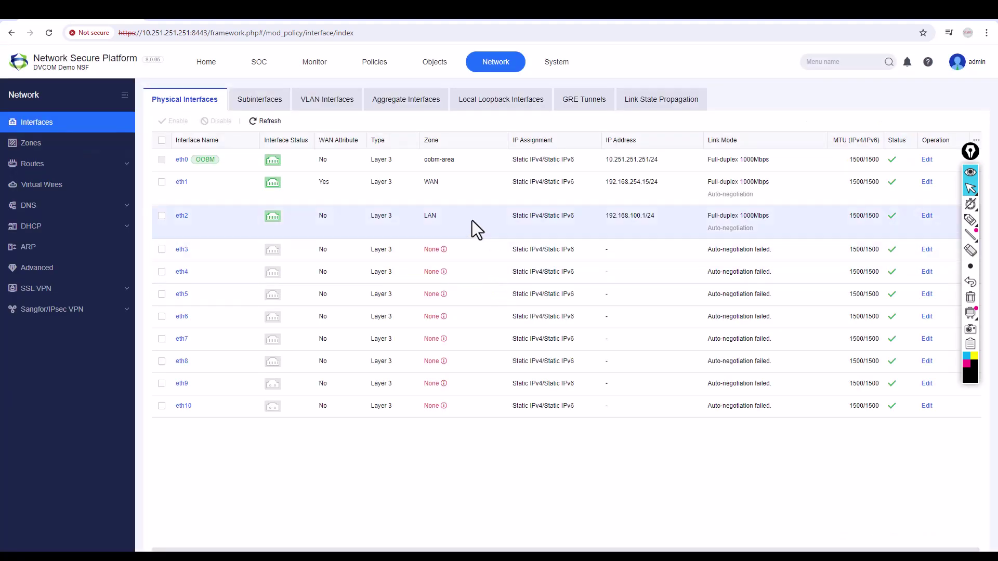
click(927, 216)
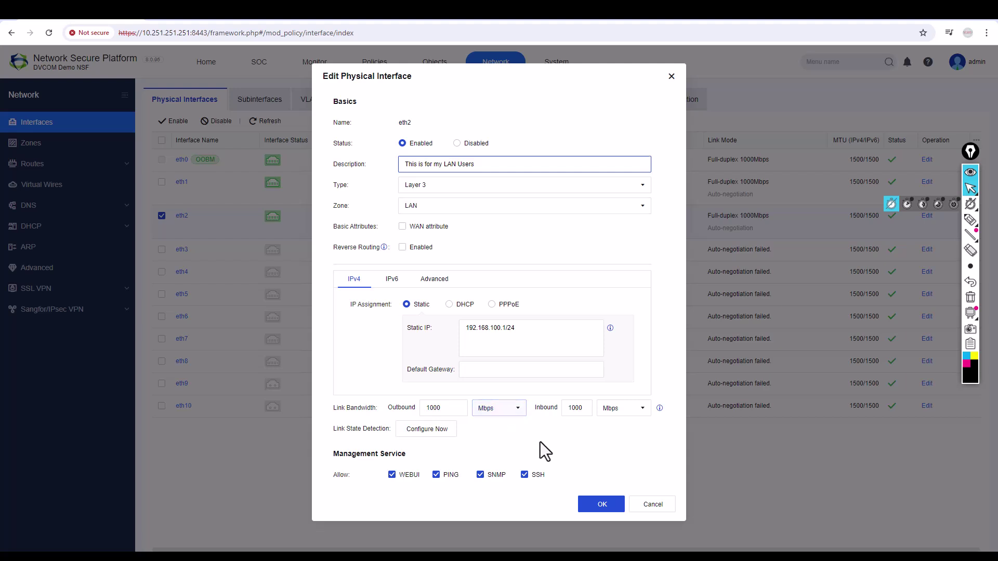
click(970, 219)
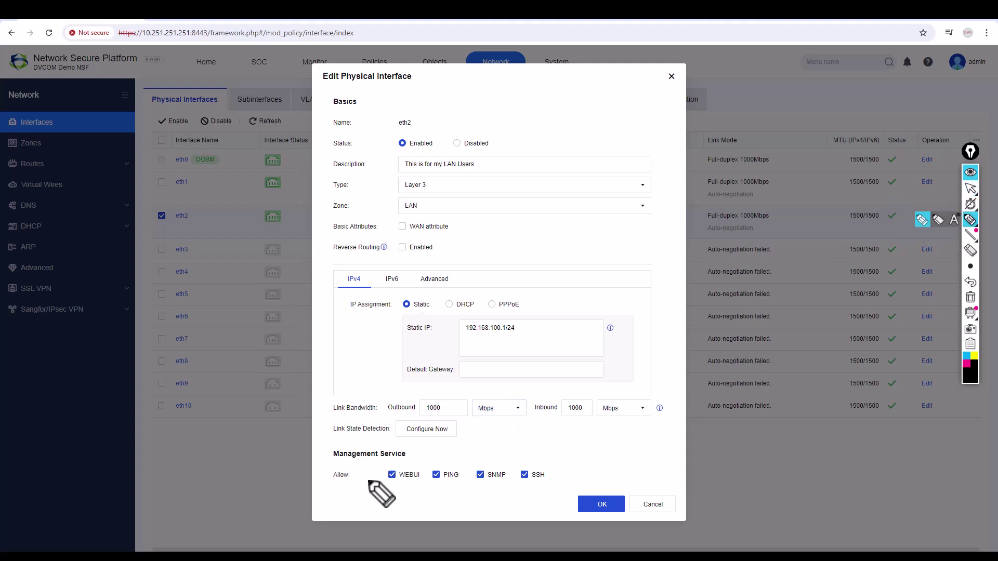
mouse_move(375, 488)
mouse_down()
mouse_move(518, 492)
mouse_move(564, 474)
mouse_move(529, 459)
mouse_move(390, 464)
mouse_move(370, 482)
mouse_move(377, 489)
mouse_up()
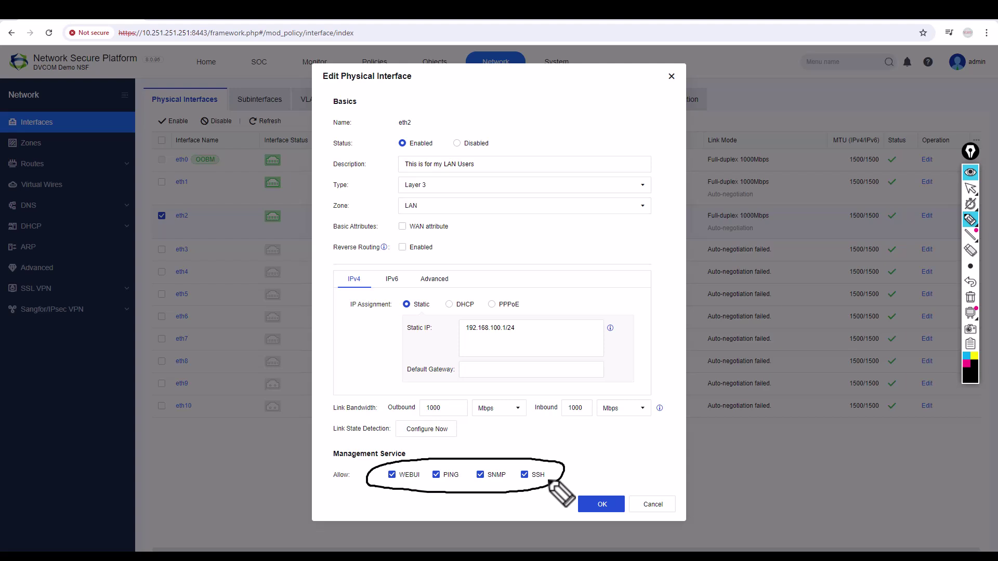
mouse_move(389, 484)
mouse_down()
mouse_move(410, 485)
mouse_move(422, 472)
mouse_move(387, 466)
mouse_move(386, 481)
mouse_up()
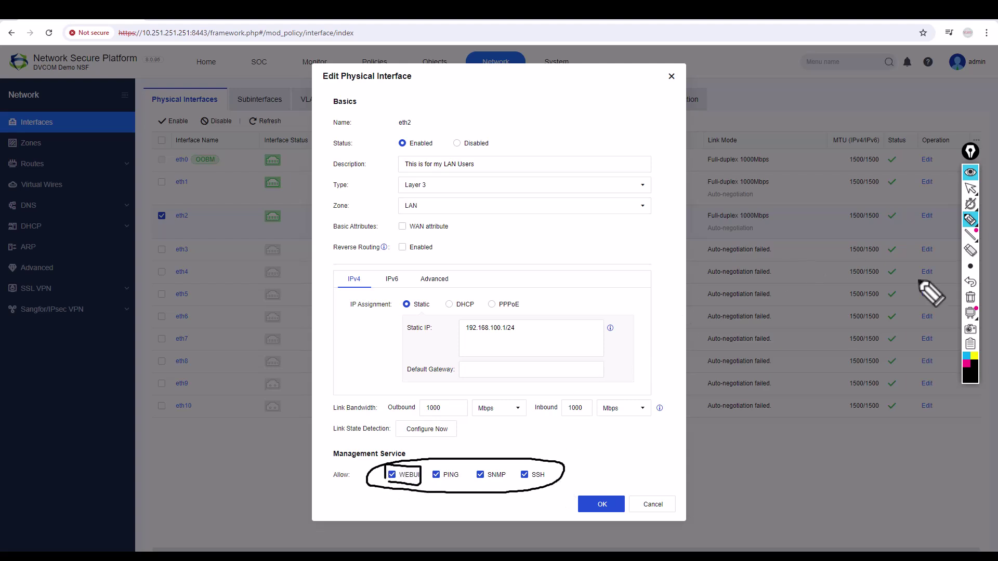
click(970, 297)
click(971, 188)
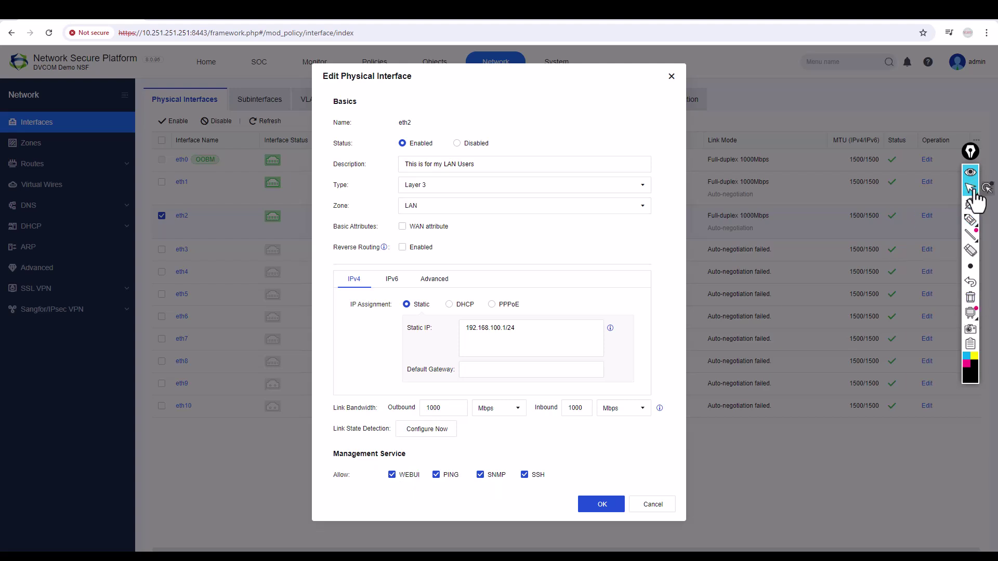
click(671, 76)
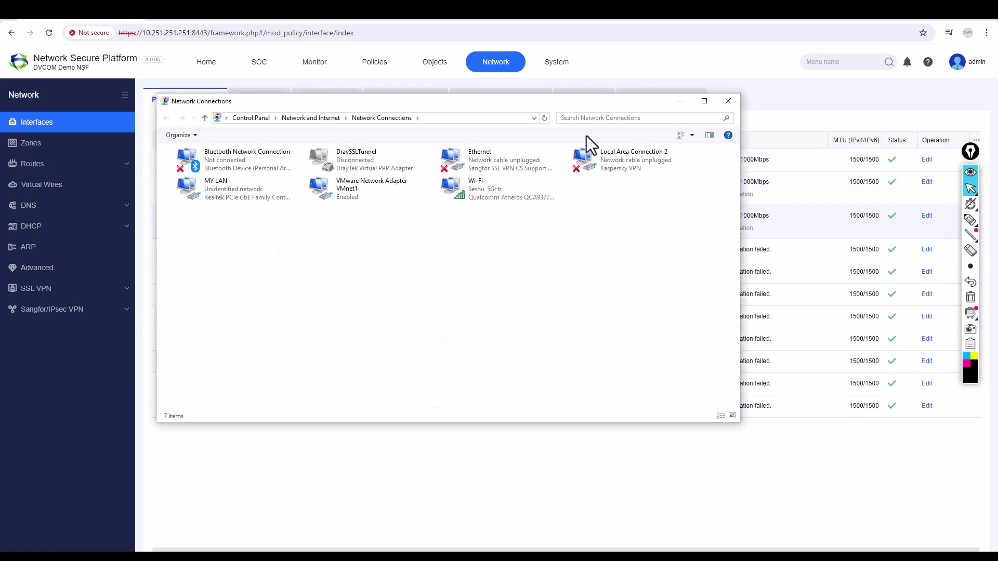
Open the connection status of the MY LAN adapter in Network Connections.
drag(538, 102, 634, 116)
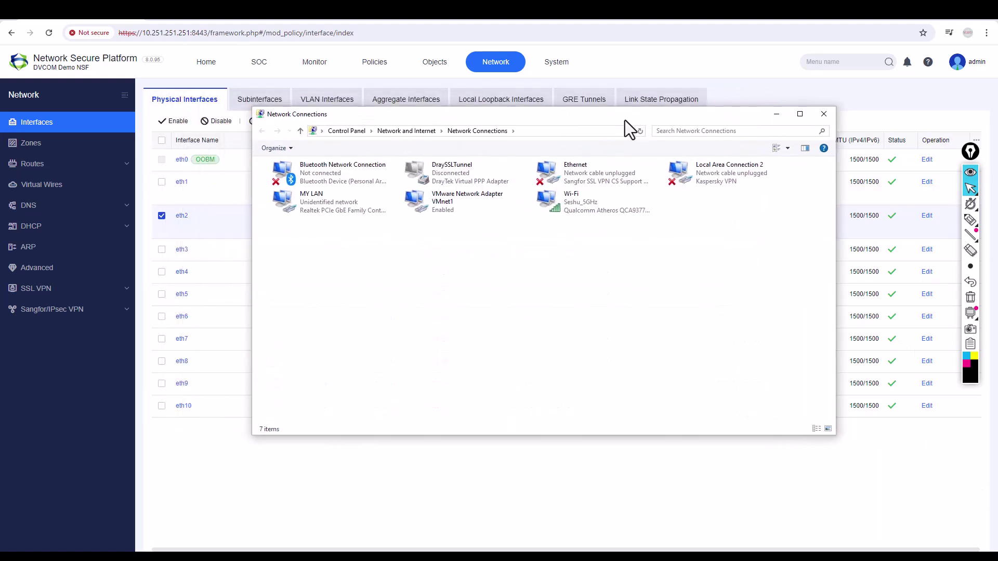
click(363, 200)
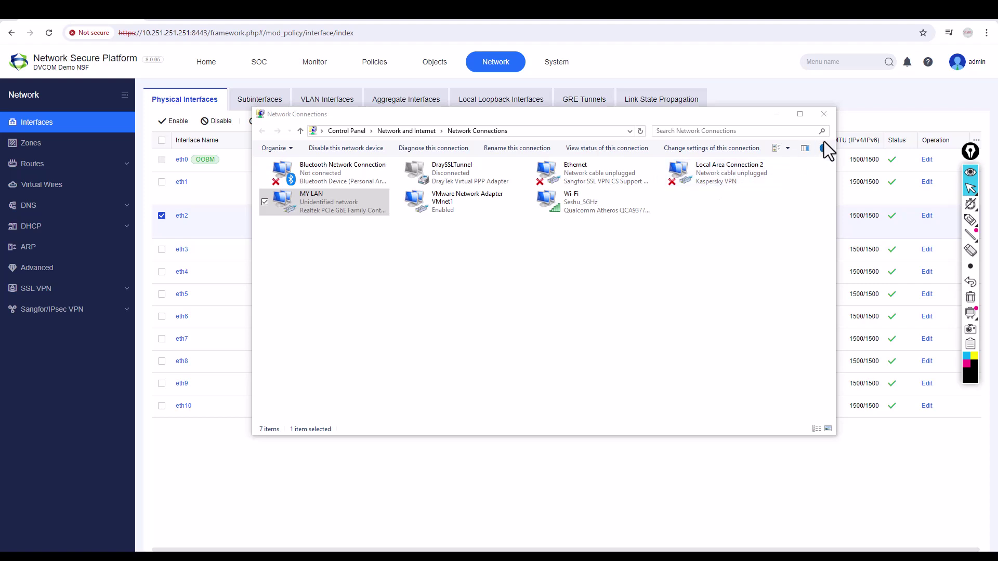
click(824, 114)
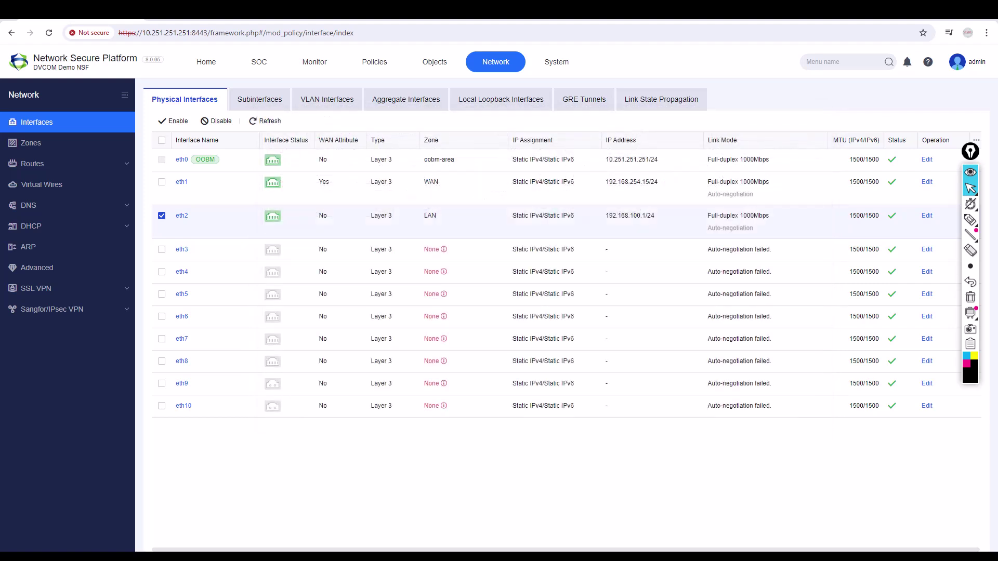
drag(610, 171, 539, 161)
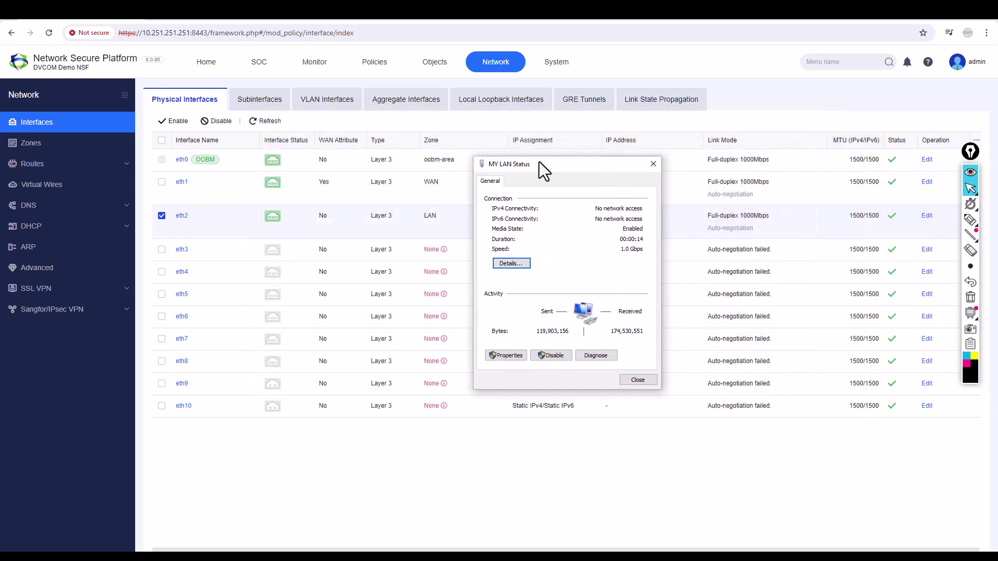
Set MY LAN's IPv4 to obtain both IP address and DNS servers automatically.
click(502, 357)
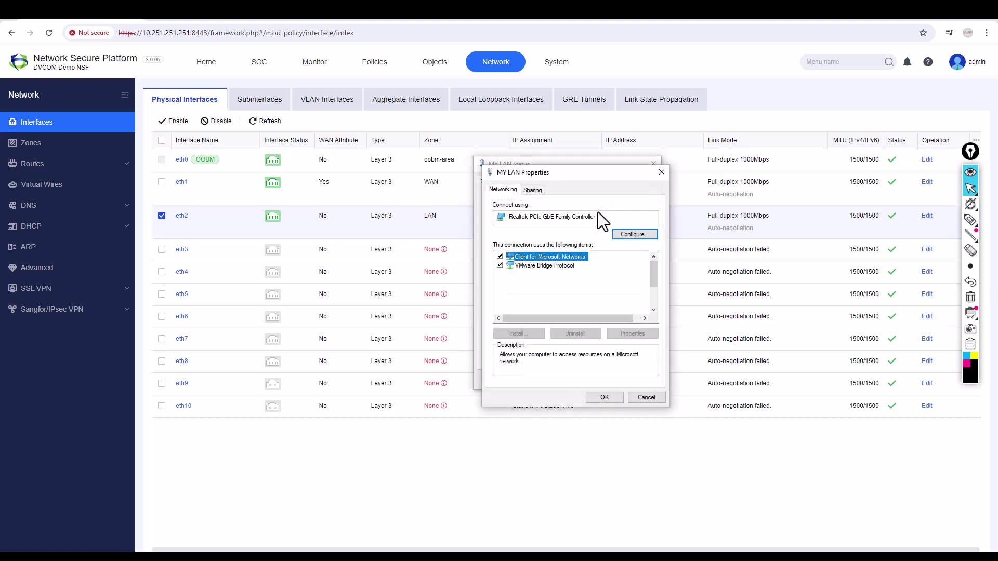
click(595, 310)
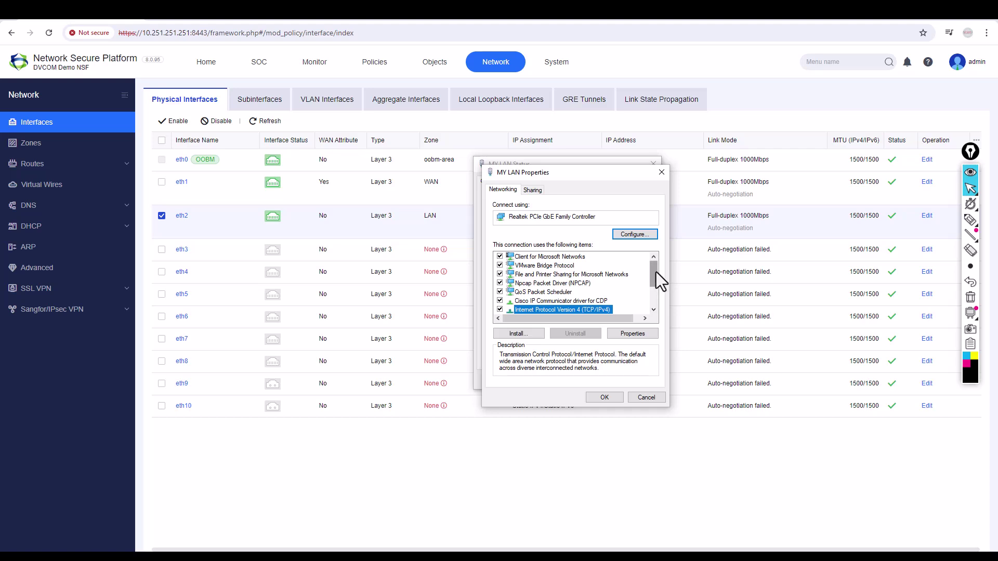
drag(656, 272, 653, 281)
click(633, 334)
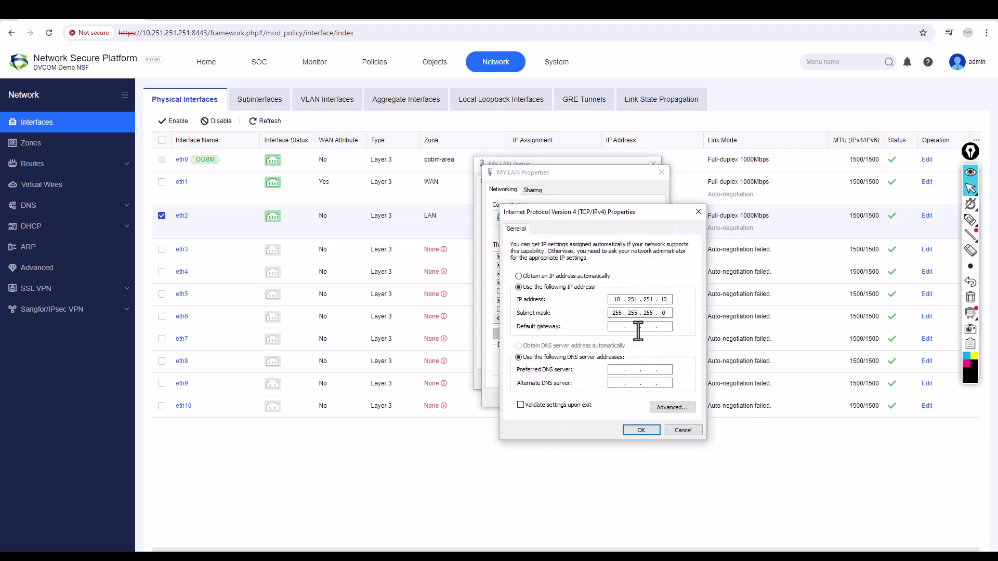
click(570, 276)
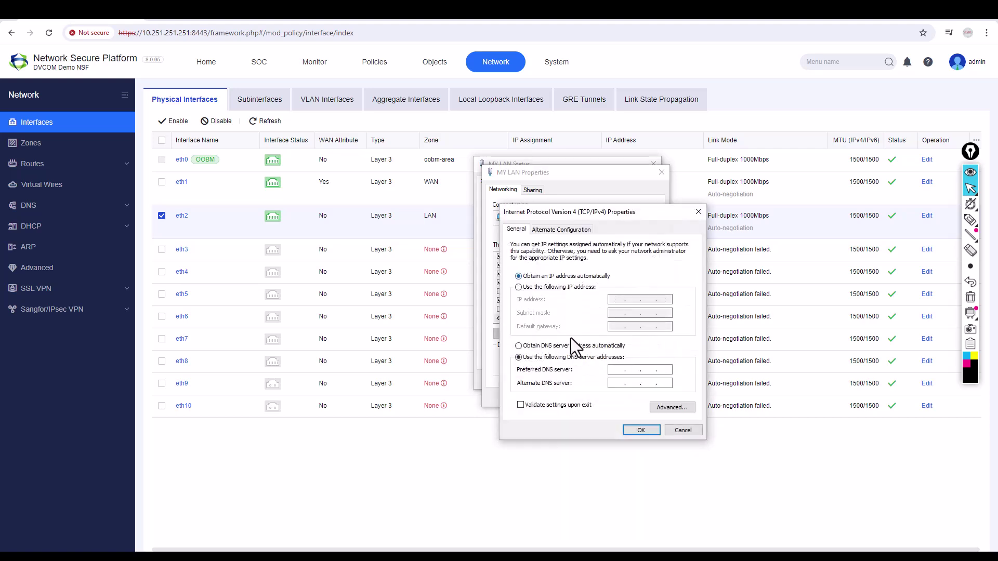
click(569, 346)
click(635, 429)
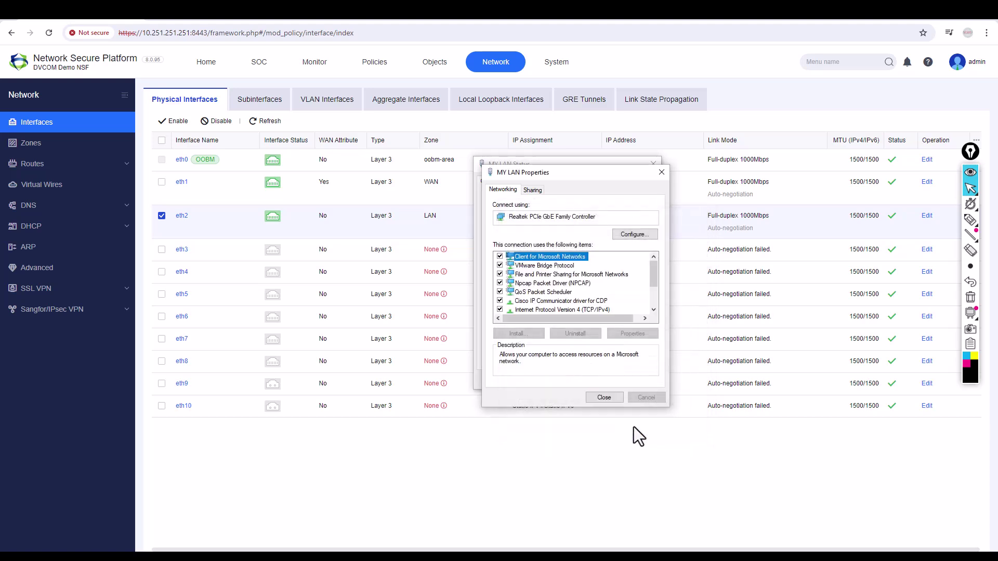
click(607, 396)
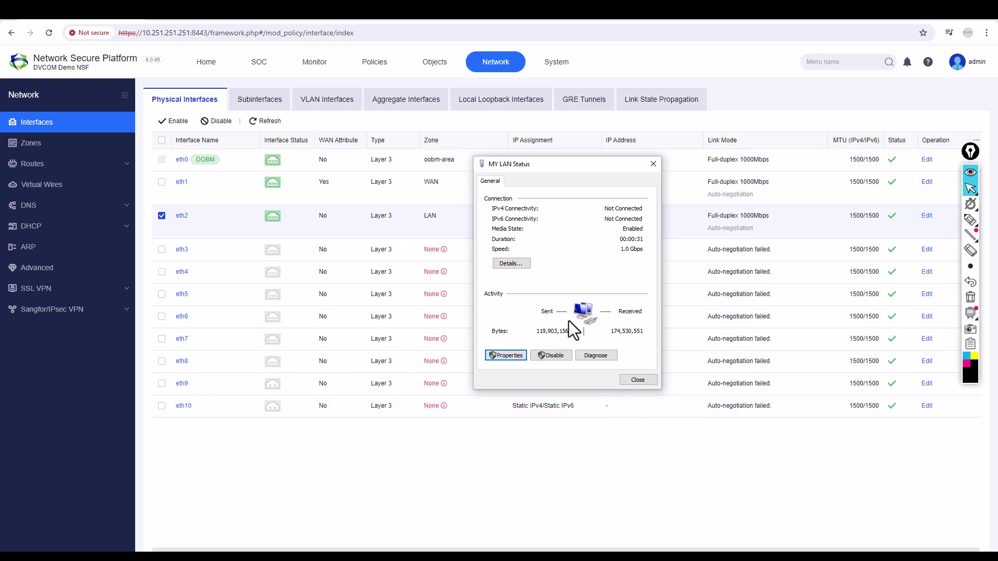
Check the details showing DHCP address 192.168.100.51 from 192.168.100.1, then close the status windows.
click(512, 263)
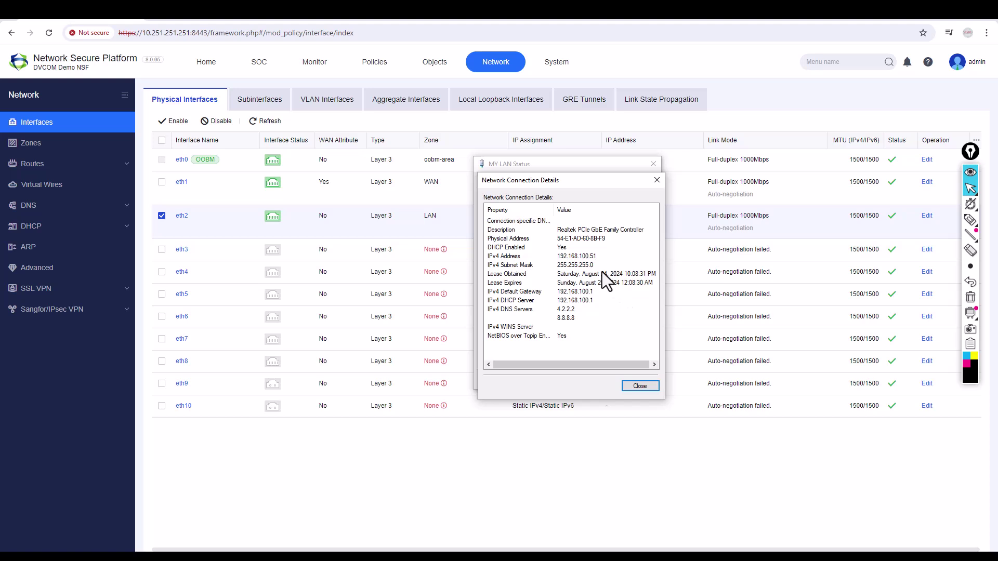
click(635, 385)
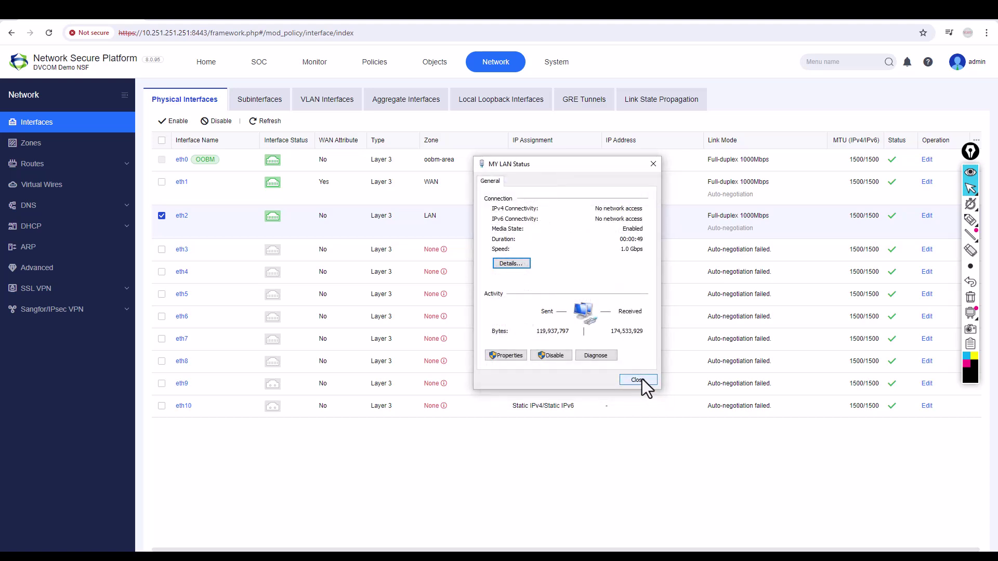
click(641, 379)
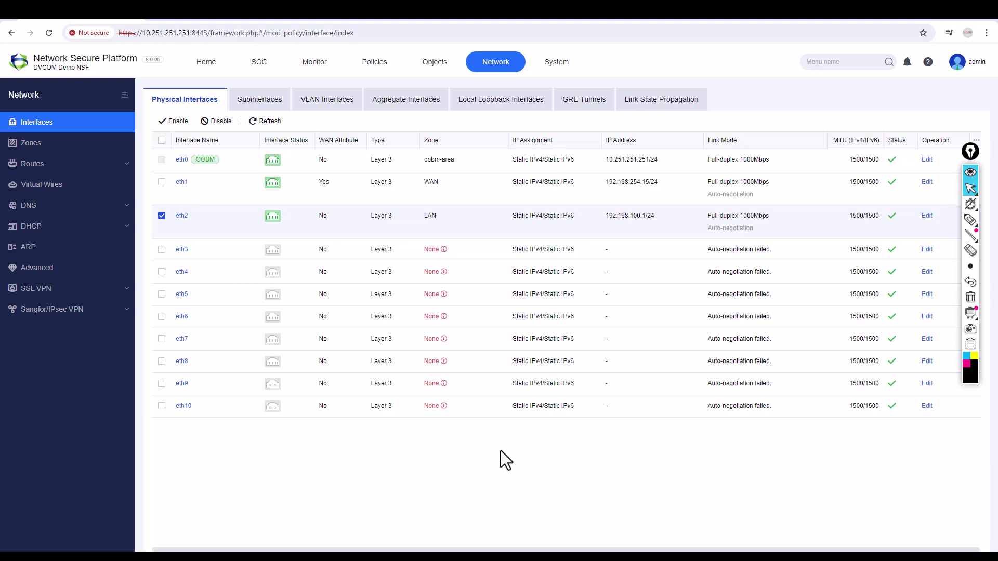
click(49, 33)
click(549, 104)
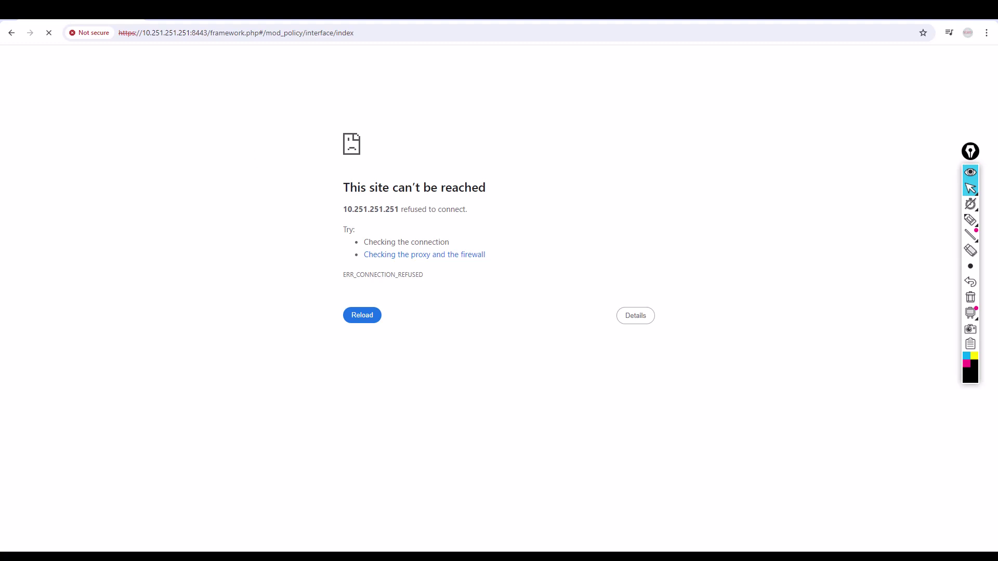
click(176, 34)
text(https://)
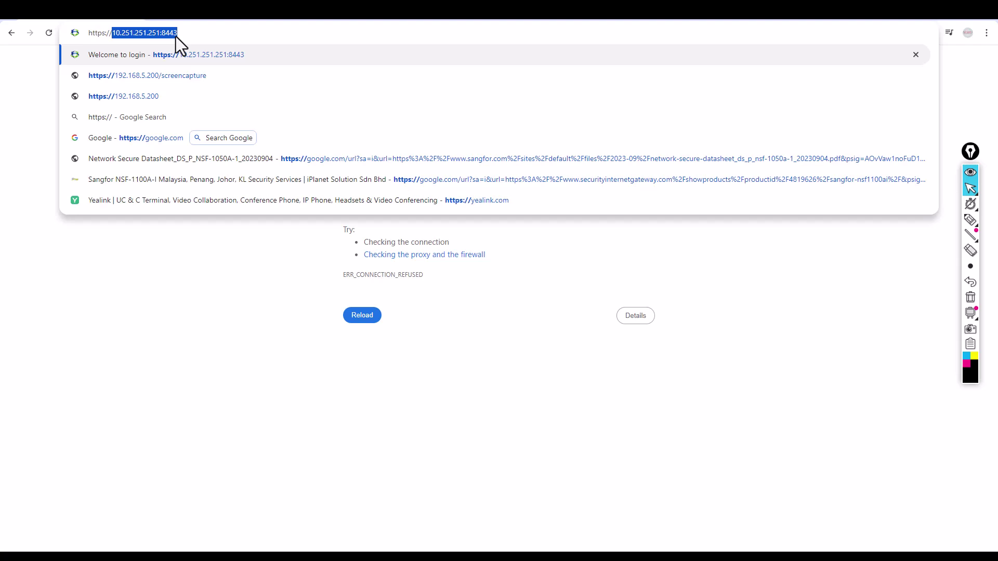
text(192.168.100)
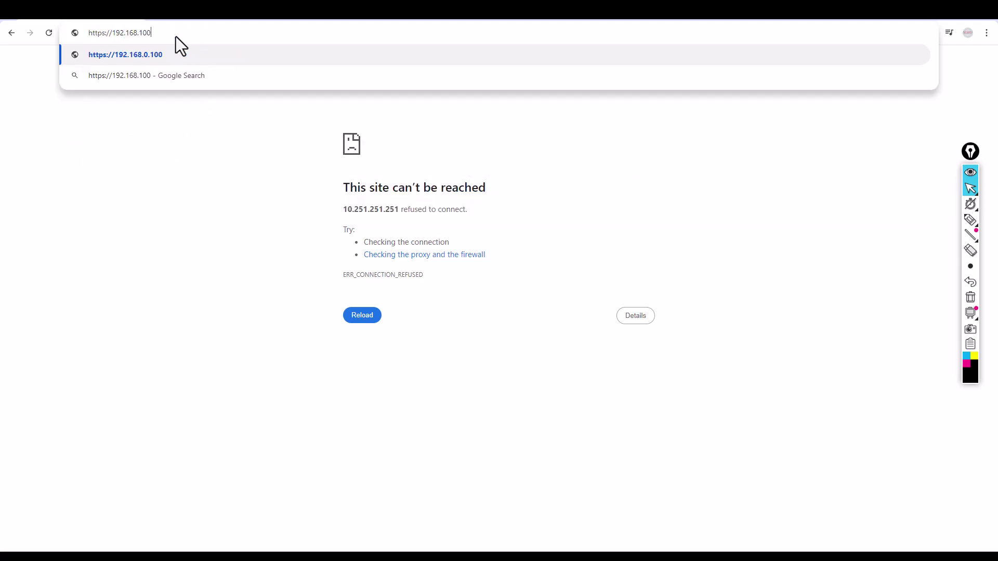
text(.1:8443)
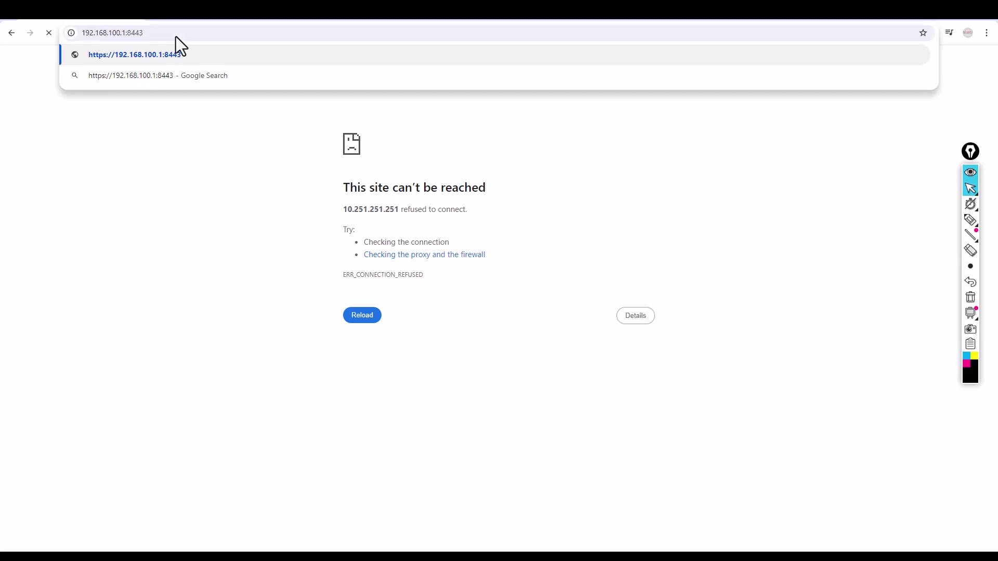
key(Return)
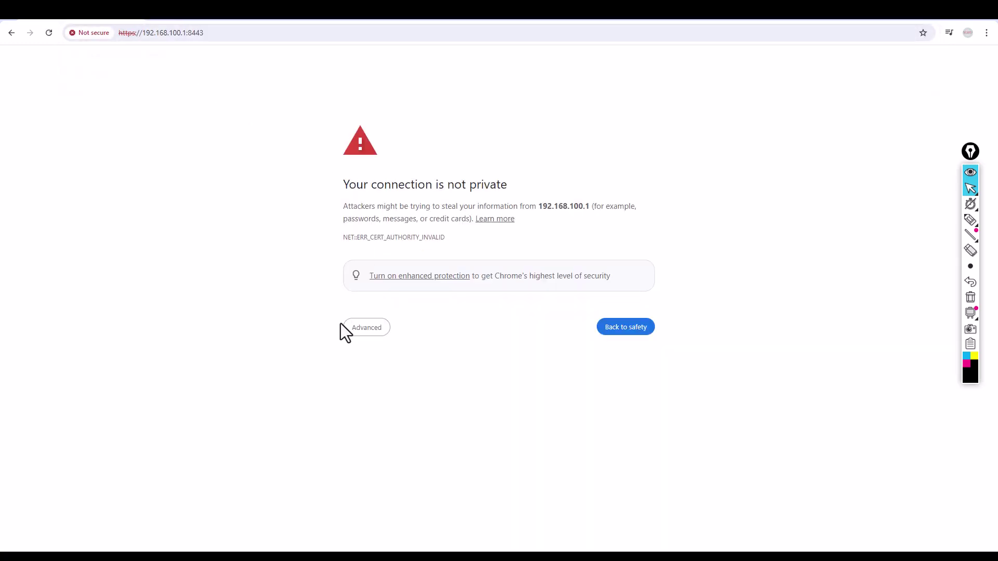
click(364, 327)
click(411, 407)
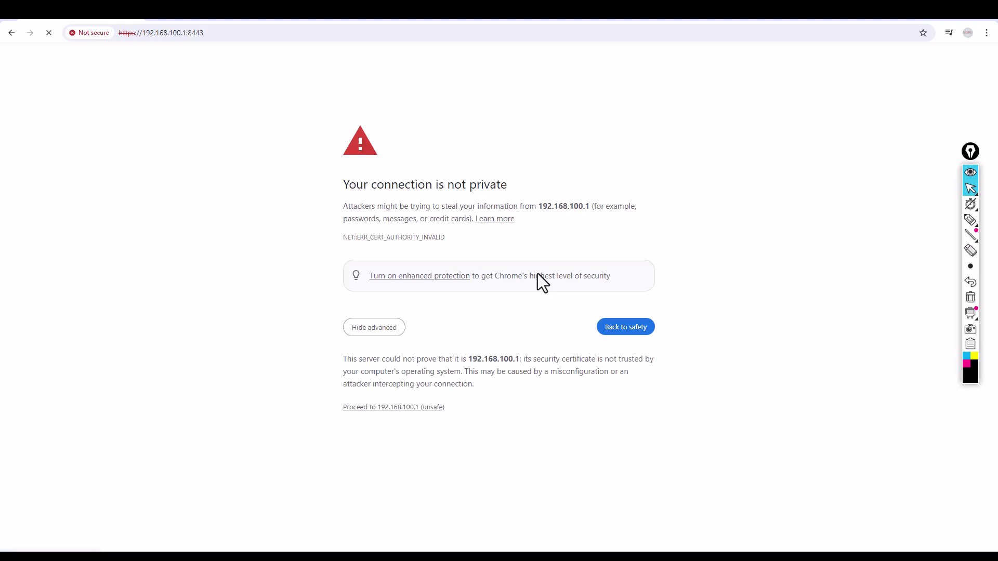
Log in as admin with the account password and move the Command Prompt window mid-screen.
text(admin)
key(Tab)
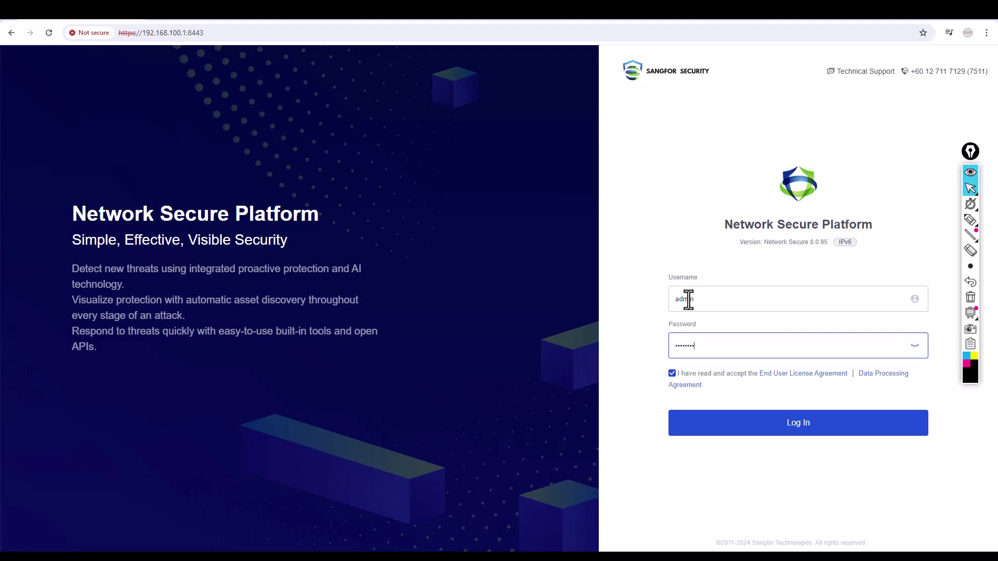
key(Return)
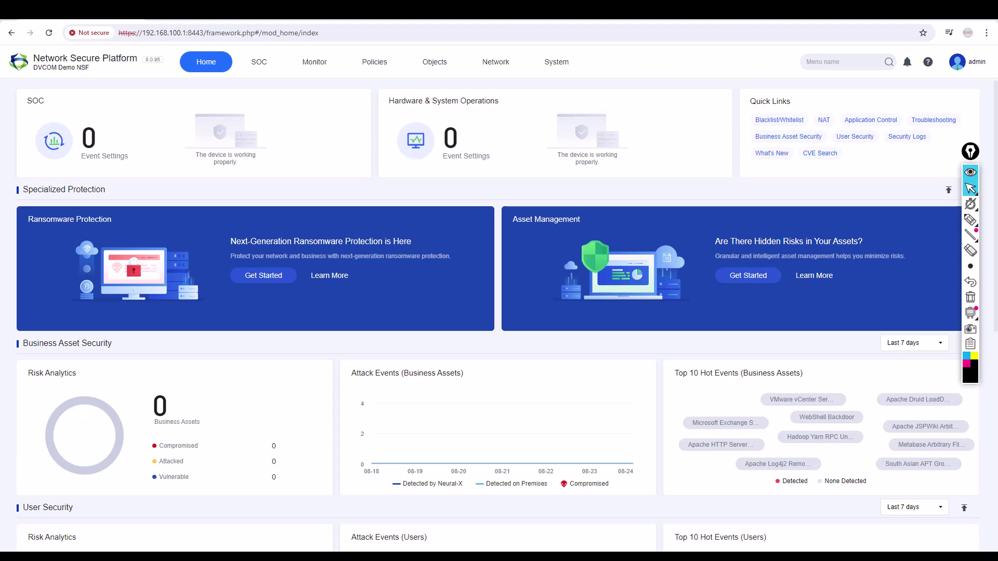
drag(997, 99, 593, 247)
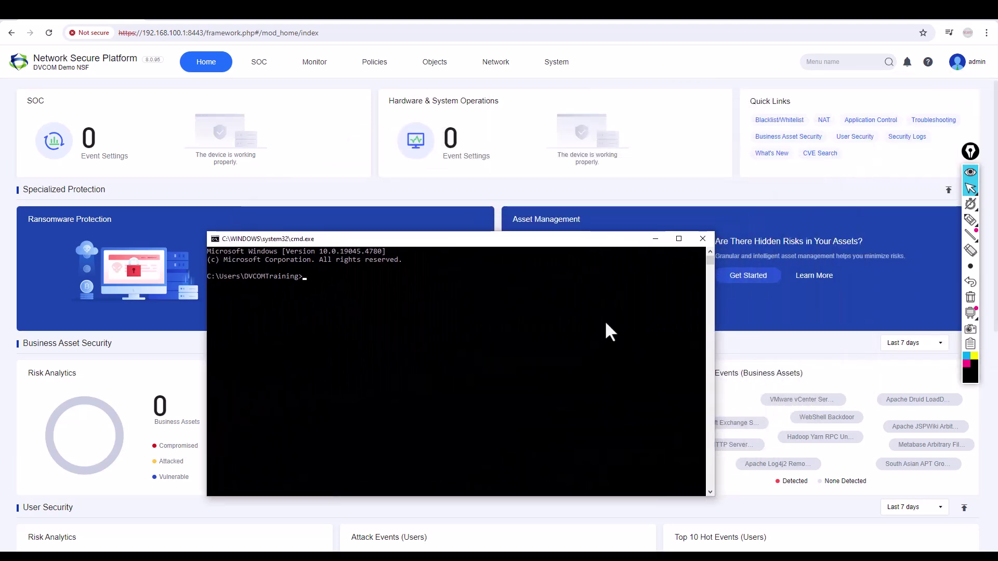
Run ipconfig and review the output showing 192.168.100.51 with gateway 192.168.100.1.
text(ipconfig)
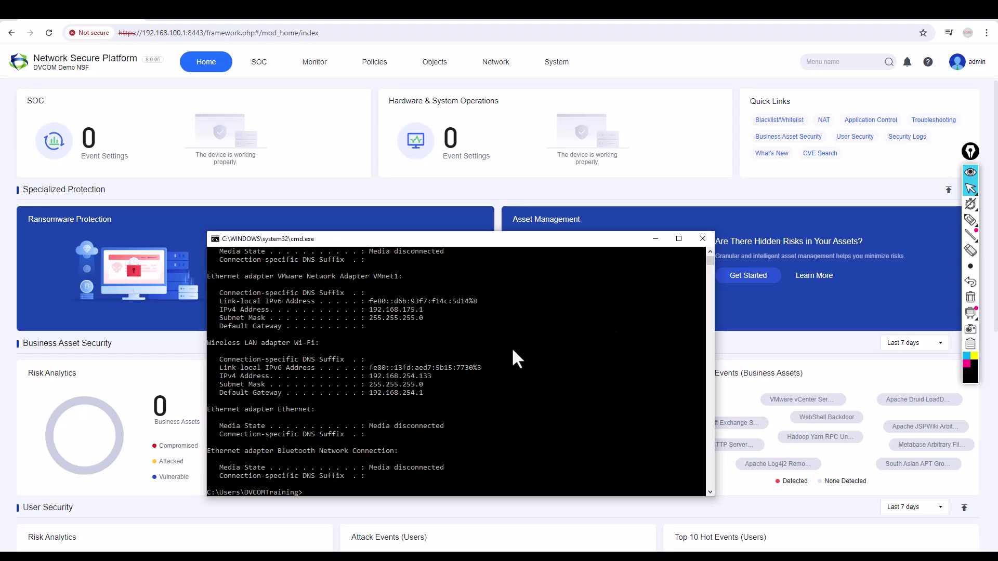
scroll(427, 364, up, 5)
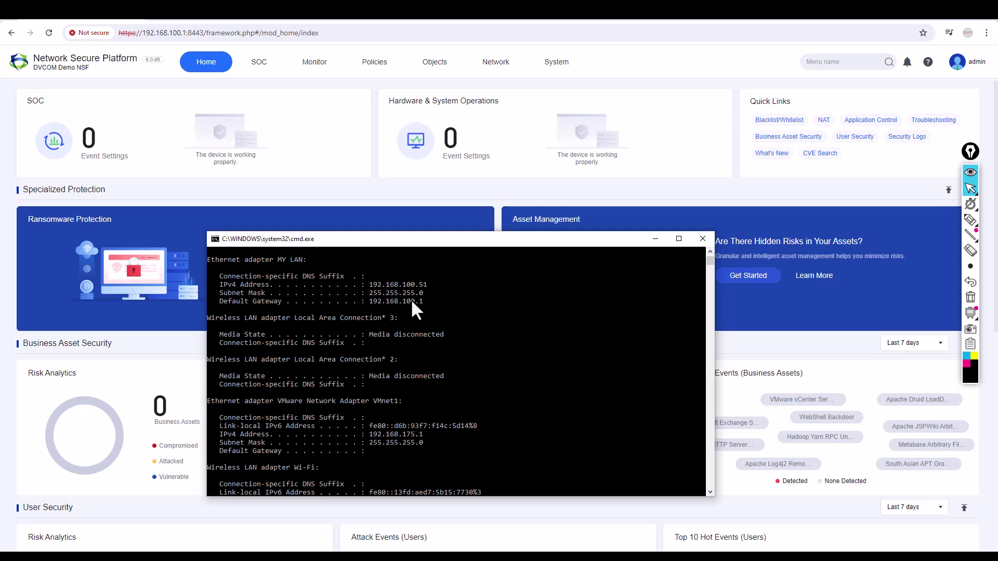
scroll(429, 338, down, 4)
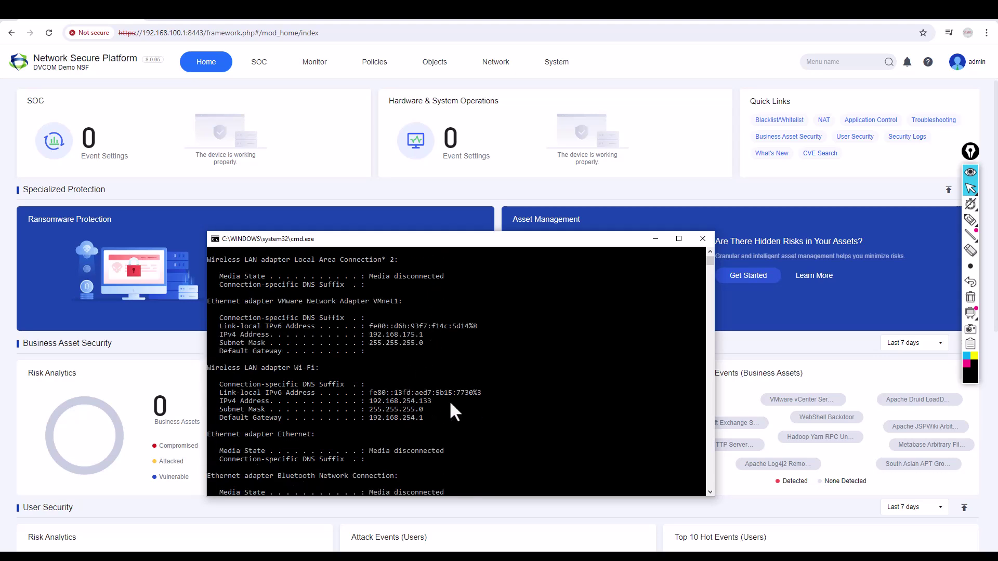
scroll(473, 406, down, 6)
Run a continuous ping -t 4.2.2.2 and confirm it gets replies.
text(ping -t)
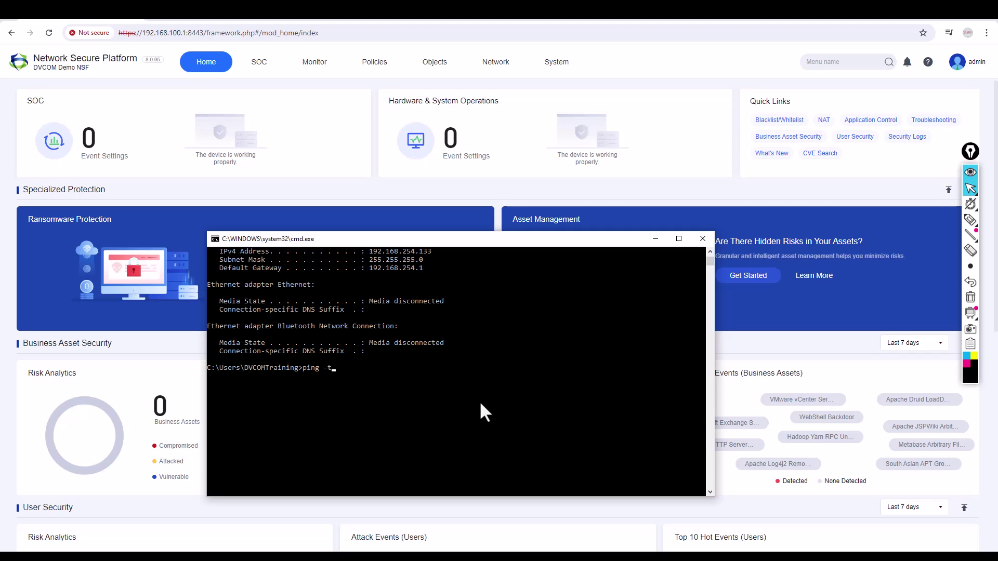
text( 4.2.2.2)
key(Return)
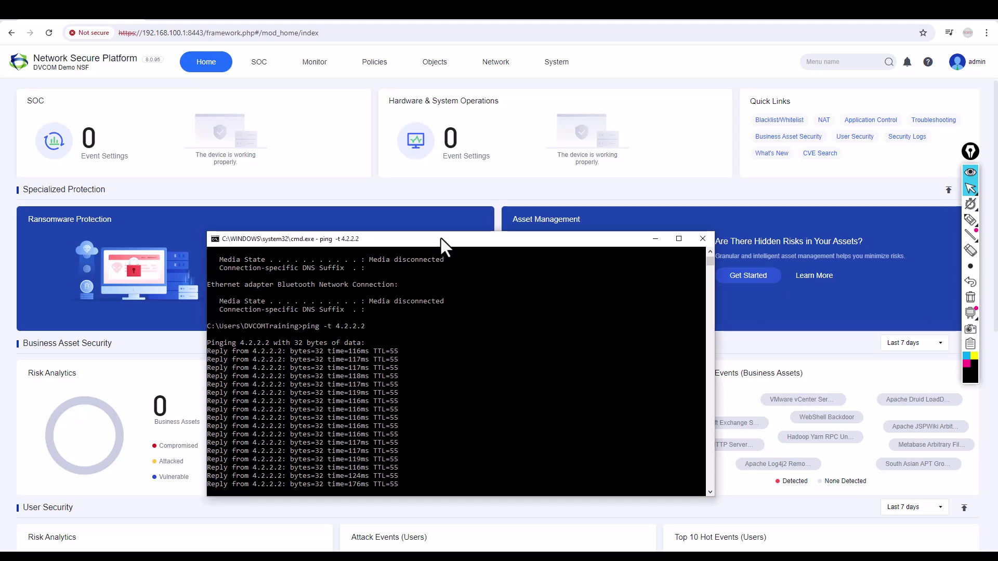
drag(437, 239, 474, 192)
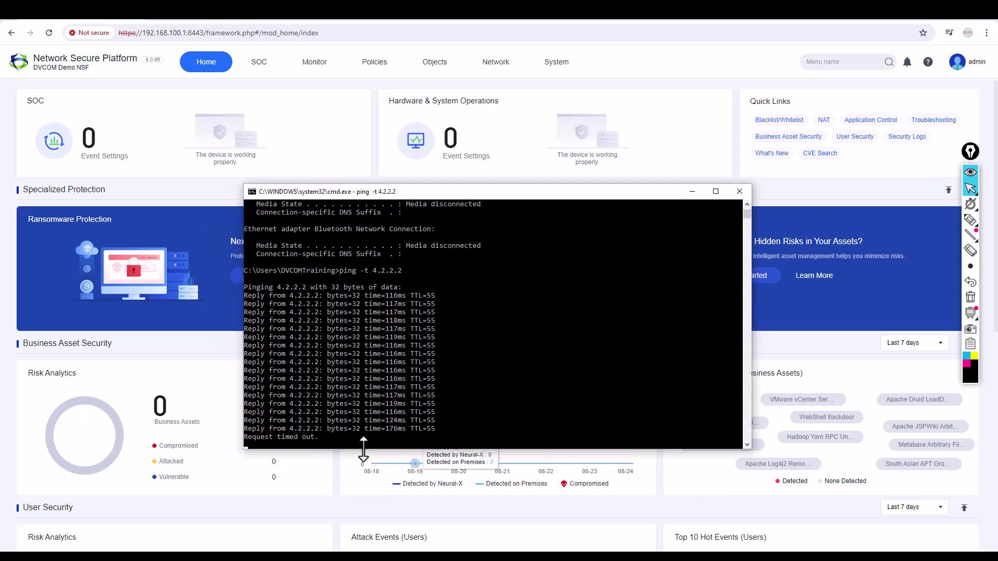
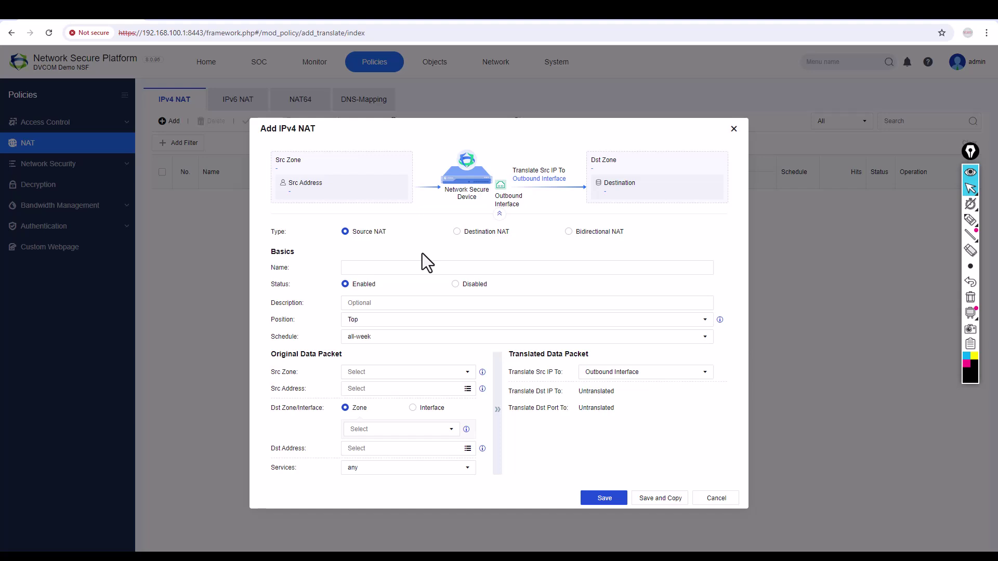
click(970, 219)
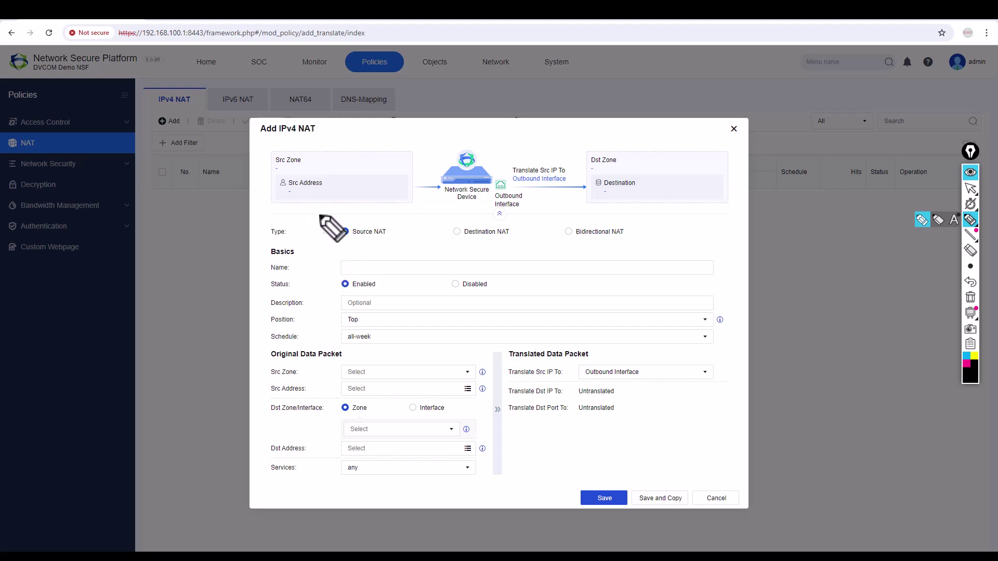
mouse_move(333, 218)
mouse_down()
mouse_move(344, 215)
mouse_move(334, 228)
mouse_move(342, 200)
mouse_move(318, 218)
mouse_move(371, 211)
mouse_move(367, 225)
mouse_up()
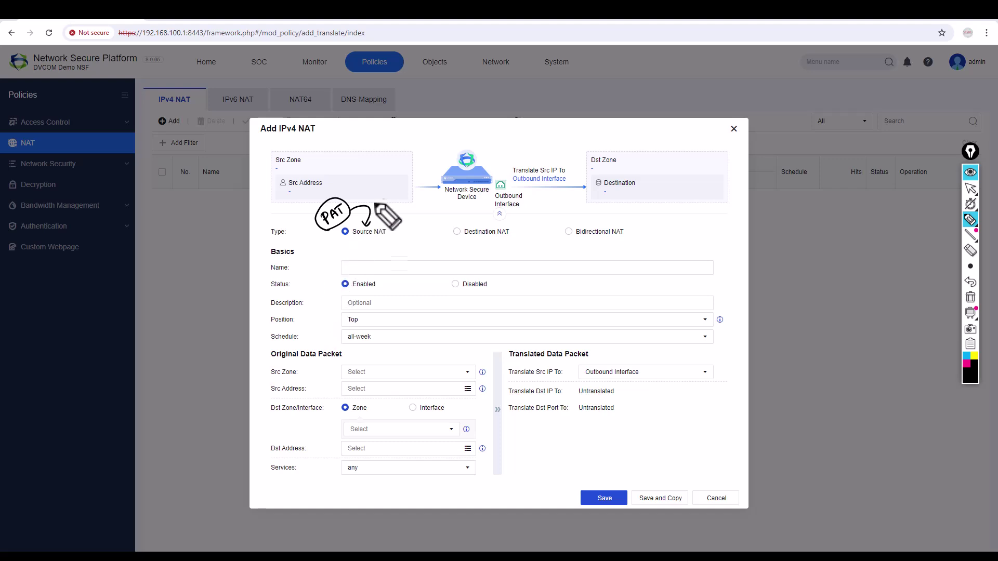
mouse_move(352, 173)
mouse_down()
mouse_move(357, 183)
mouse_move(429, 149)
mouse_move(391, 180)
mouse_move(408, 167)
mouse_move(441, 173)
mouse_move(433, 181)
mouse_up()
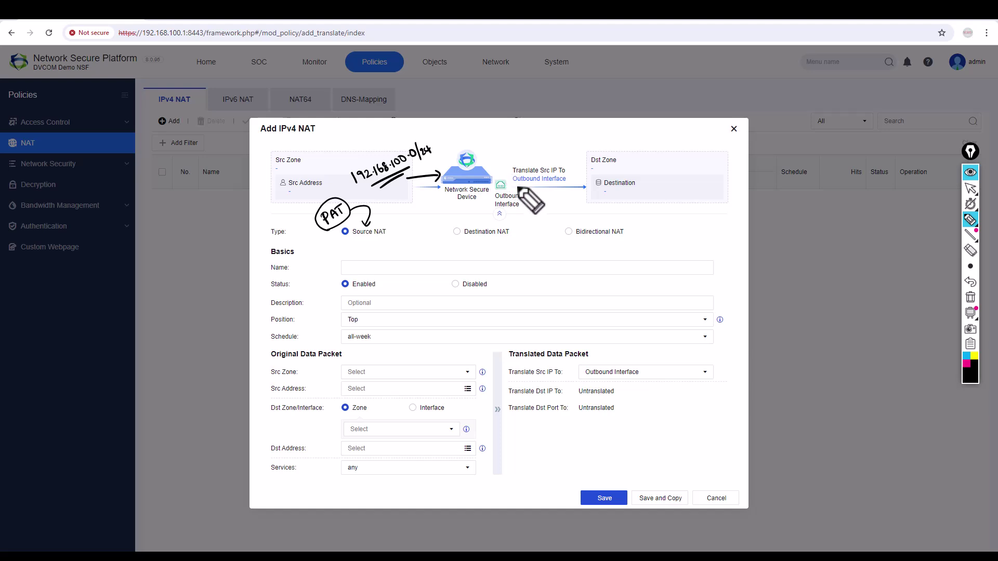
mouse_move(530, 203)
mouse_down()
mouse_move(554, 199)
mouse_move(540, 212)
mouse_up()
drag(419, 204, 441, 204)
drag(425, 214, 439, 209)
mouse_move(500, 178)
mouse_down()
mouse_move(526, 151)
mouse_move(581, 132)
mouse_up()
drag(589, 119, 589, 128)
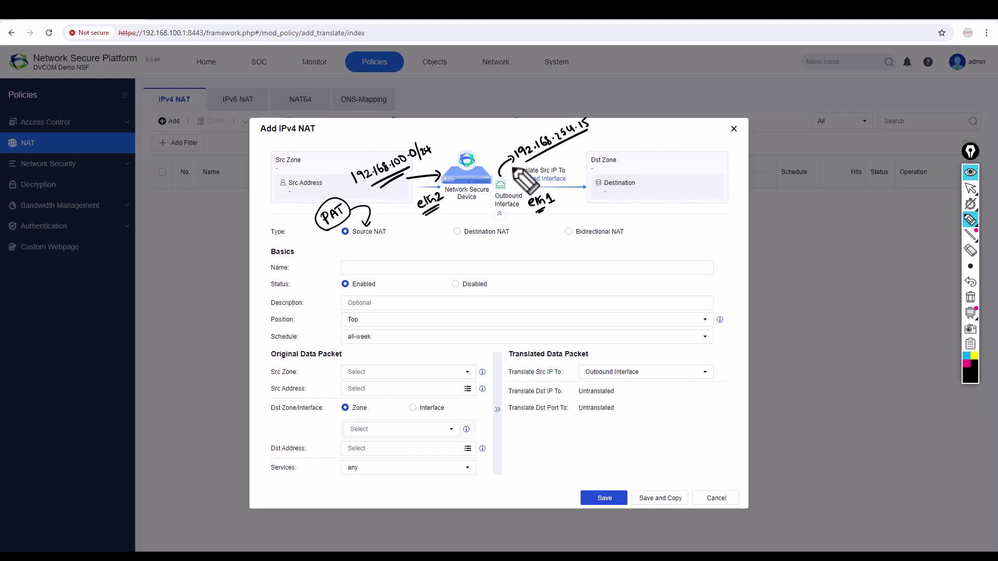
mouse_move(575, 115)
mouse_down()
mouse_move(512, 138)
mouse_move(538, 156)
mouse_move(590, 130)
mouse_move(574, 116)
mouse_up()
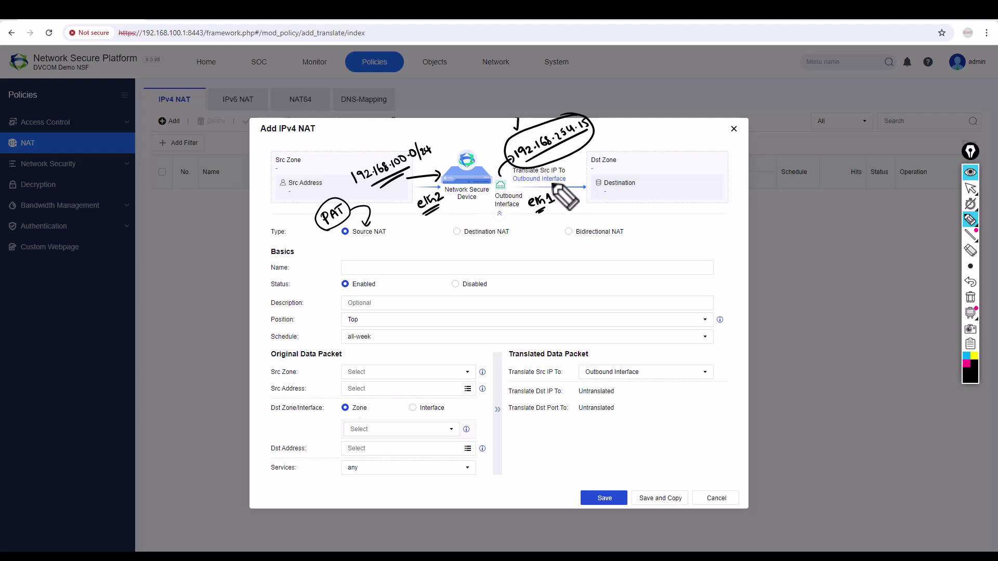
mouse_move(520, 186)
mouse_down()
mouse_move(602, 177)
mouse_move(635, 140)
mouse_move(642, 185)
mouse_move(730, 186)
mouse_up()
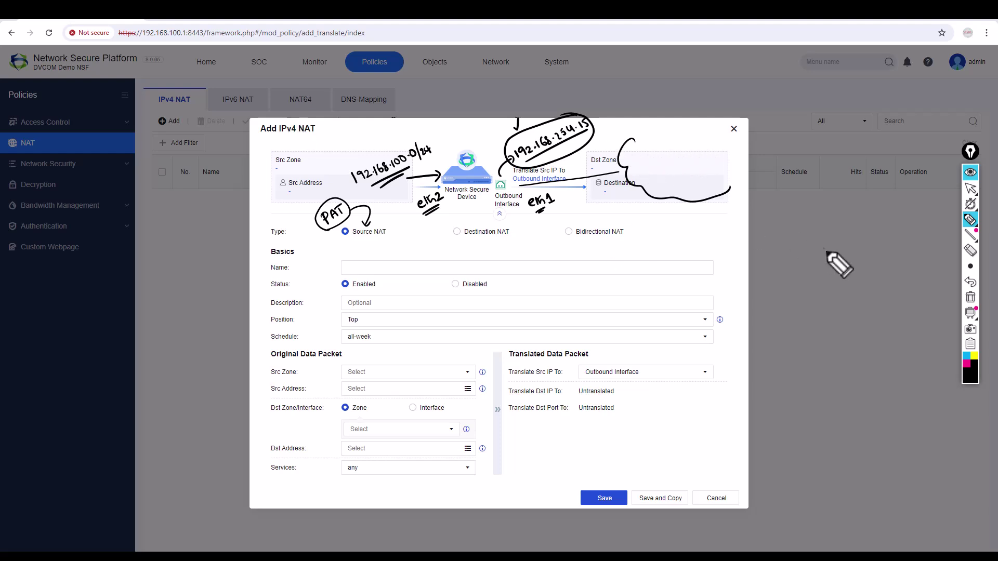
click(970, 298)
click(971, 189)
click(968, 189)
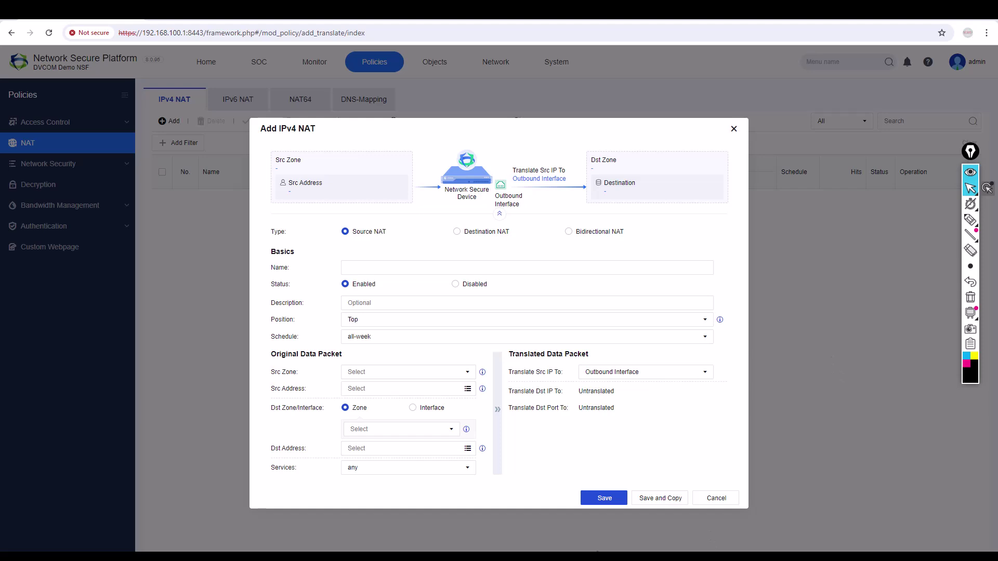
click(394, 548)
Move the ping window aside, then name the rule LAN-TO-WAN with description 'Access Internet for LAN Users through Source NAT'.
drag(423, 192, 560, 183)
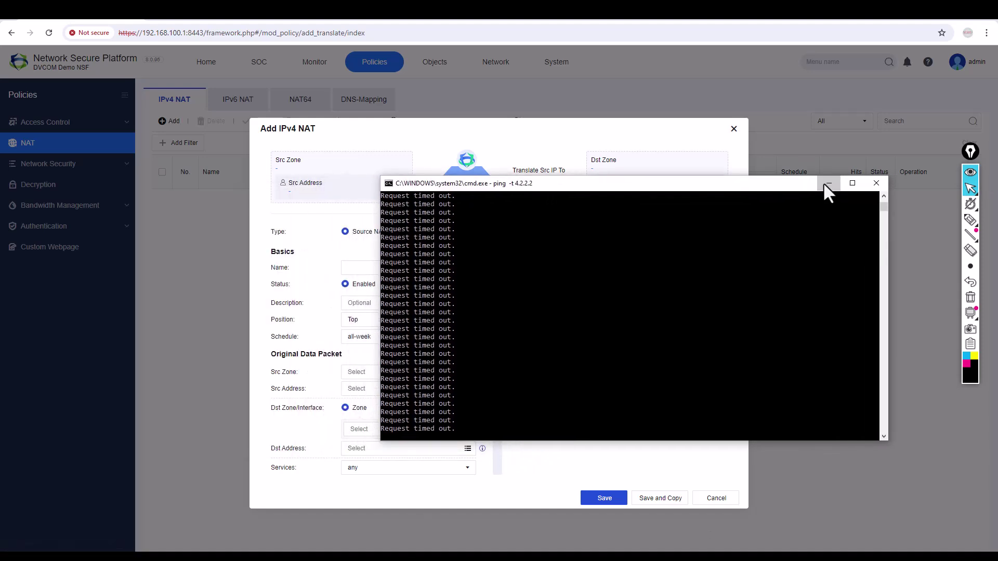
click(827, 183)
click(374, 268)
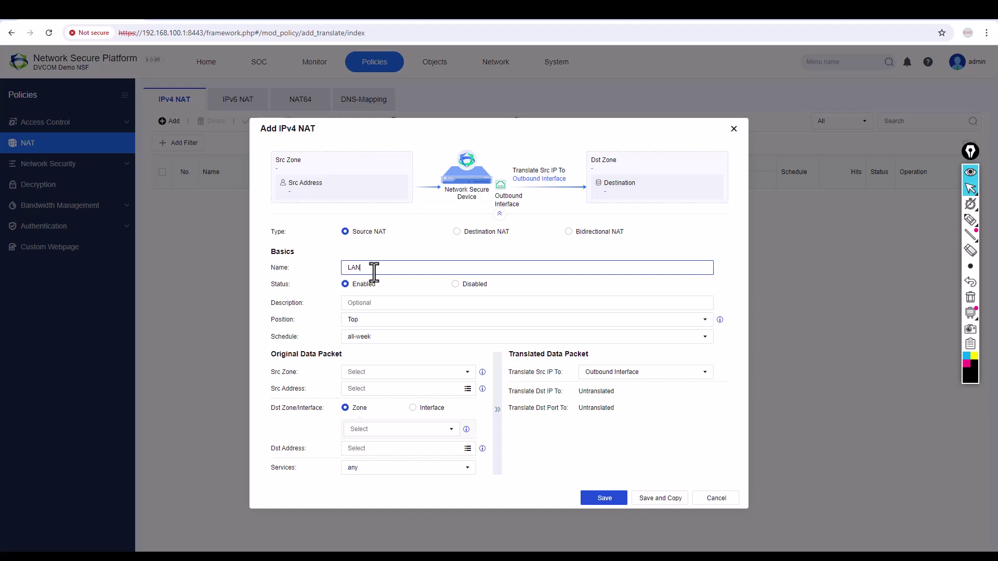
text(LAN-TO-WAN)
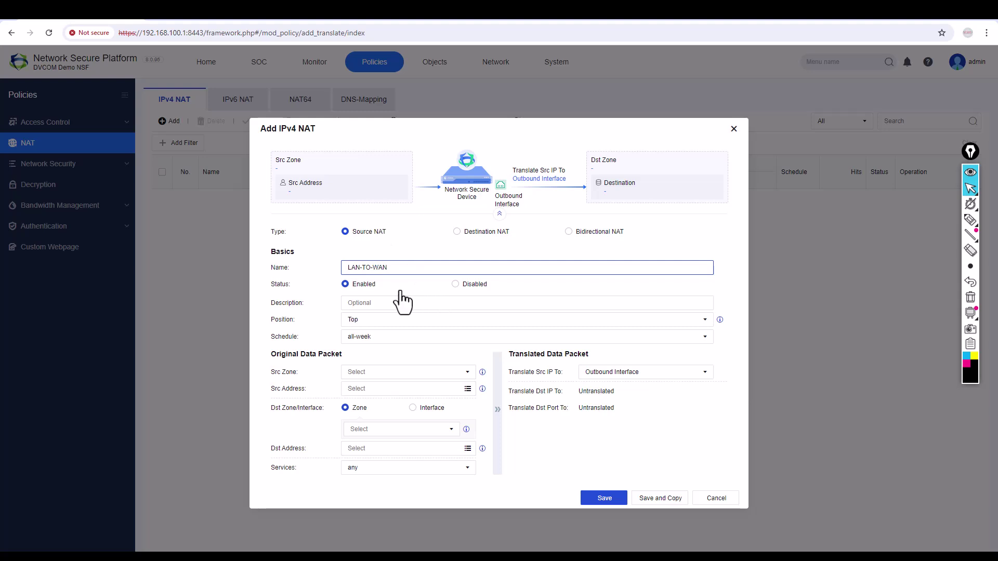
click(376, 302)
text(Access Interne)
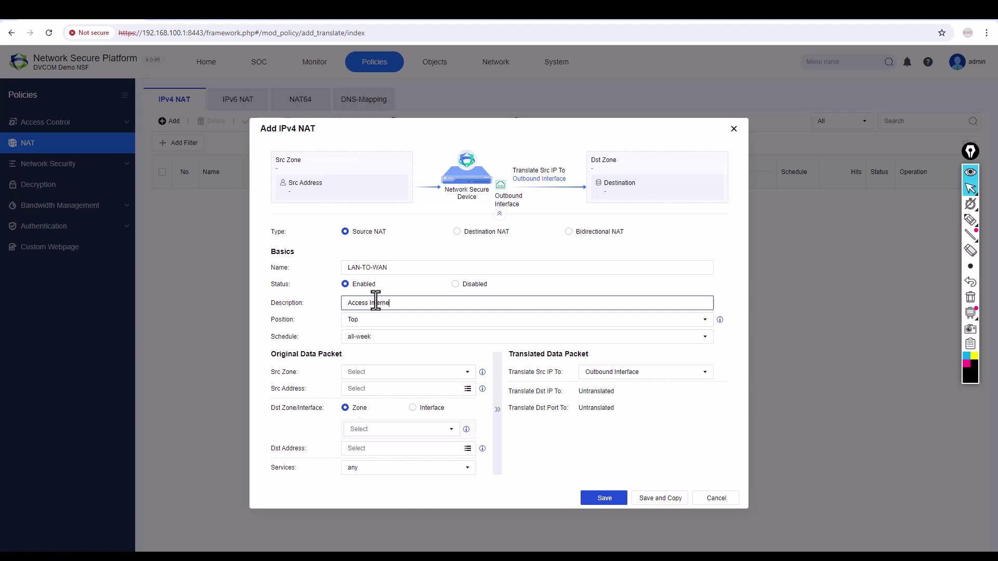
text(t for LAN Users through Source NAT)
click(276, 357)
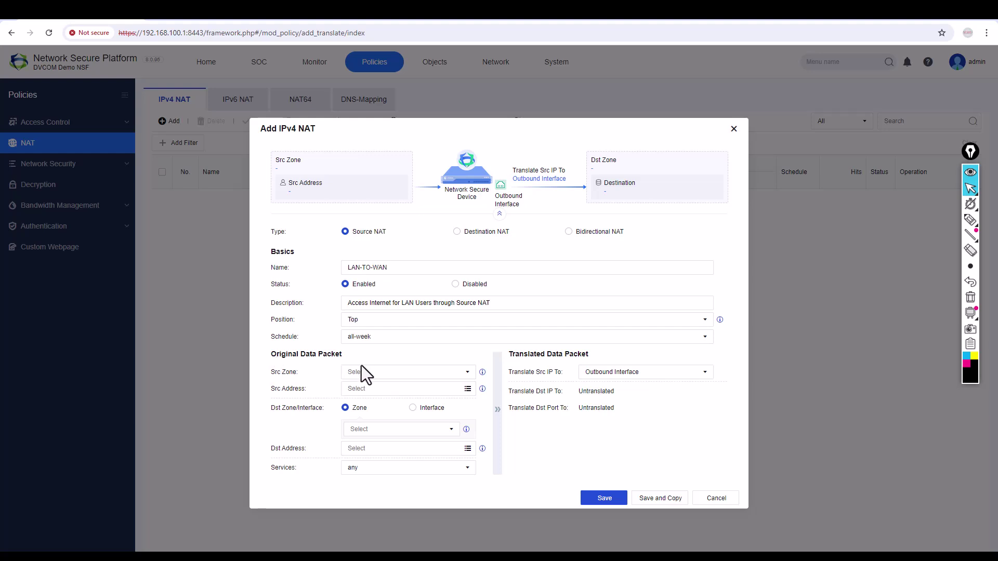
Set the rule's source zone to LAN.
click(464, 376)
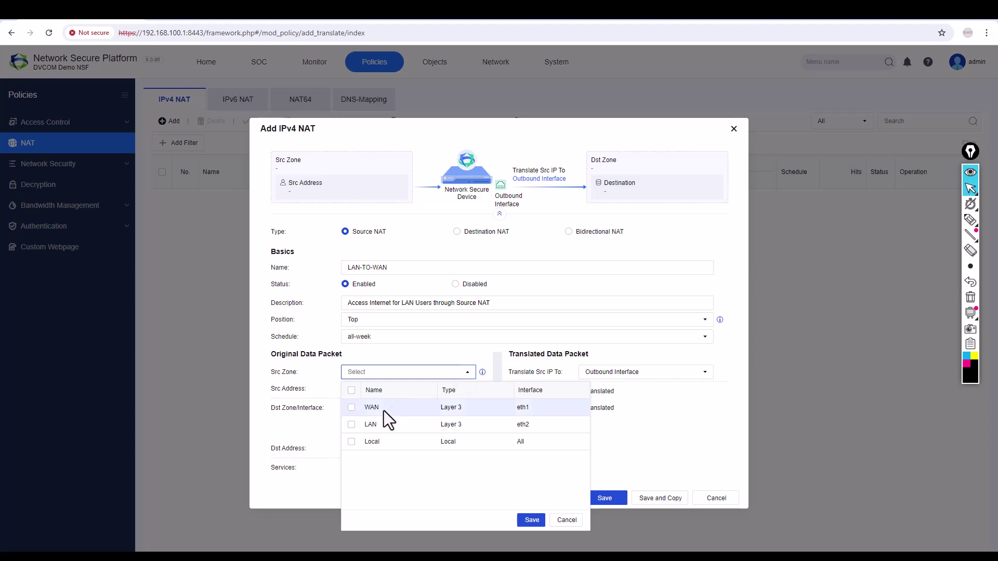
click(352, 425)
click(531, 519)
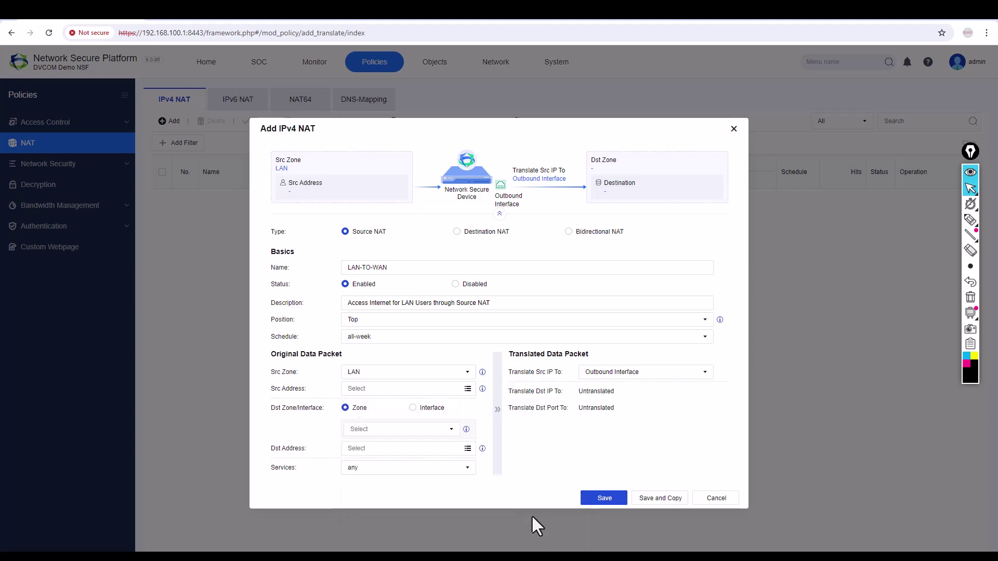
Create address object LAN-192.168.100.0 for 192.168.100.0/24 with description 'THis is my LAN' and use it as source.
click(466, 390)
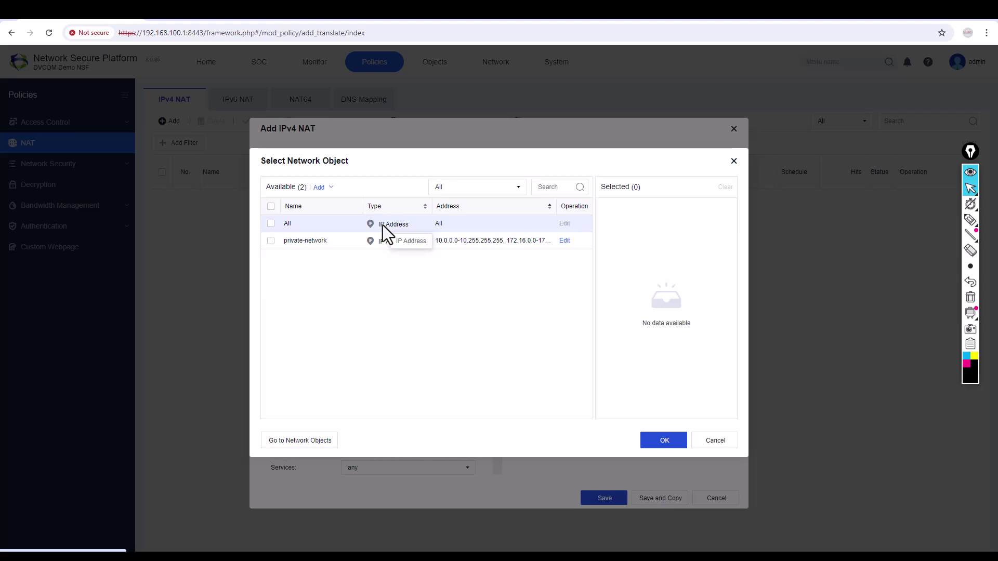
click(321, 189)
click(327, 204)
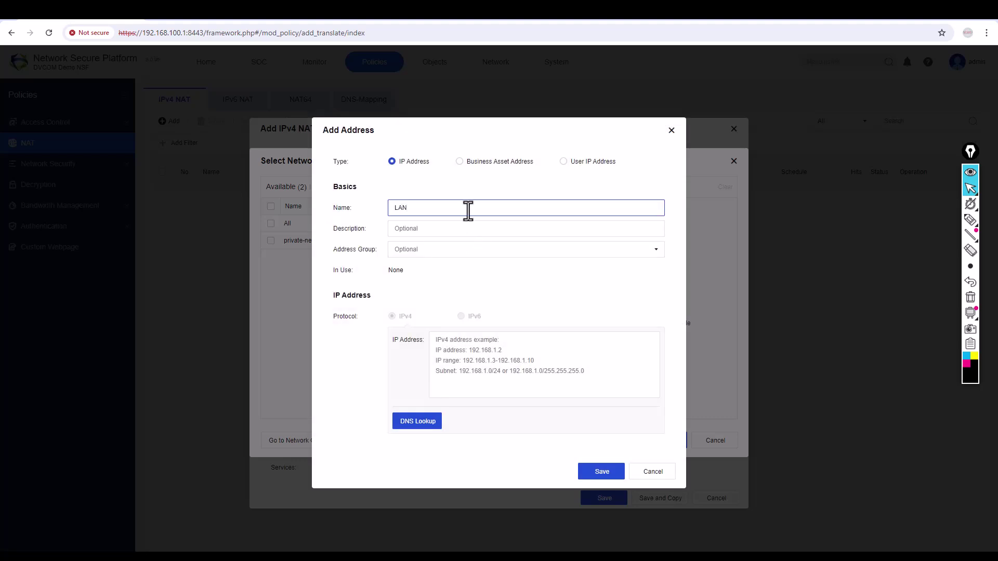
text(LAN-192.168.100.0)
click(470, 228)
text(THis is my LAN Subnet)
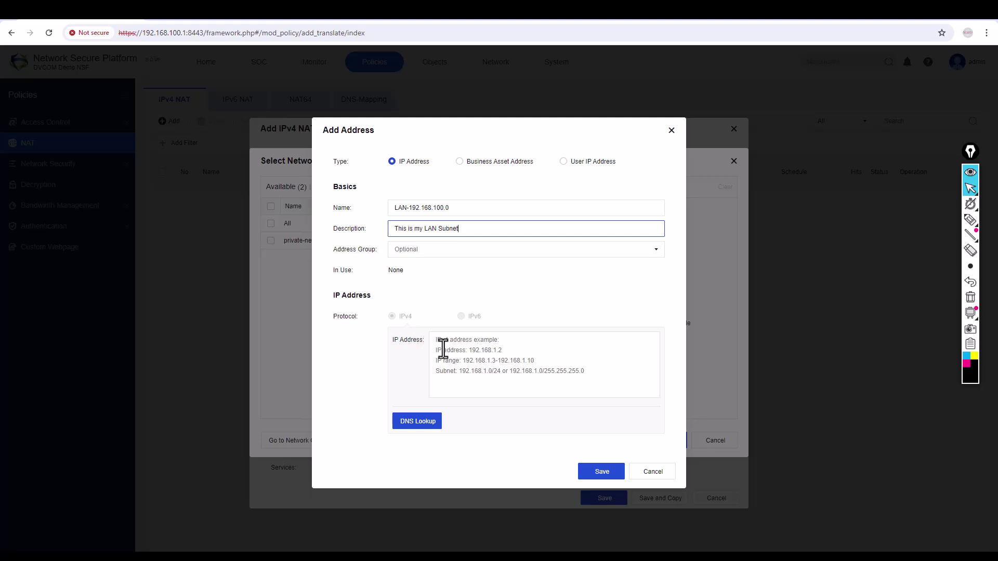
click(447, 349)
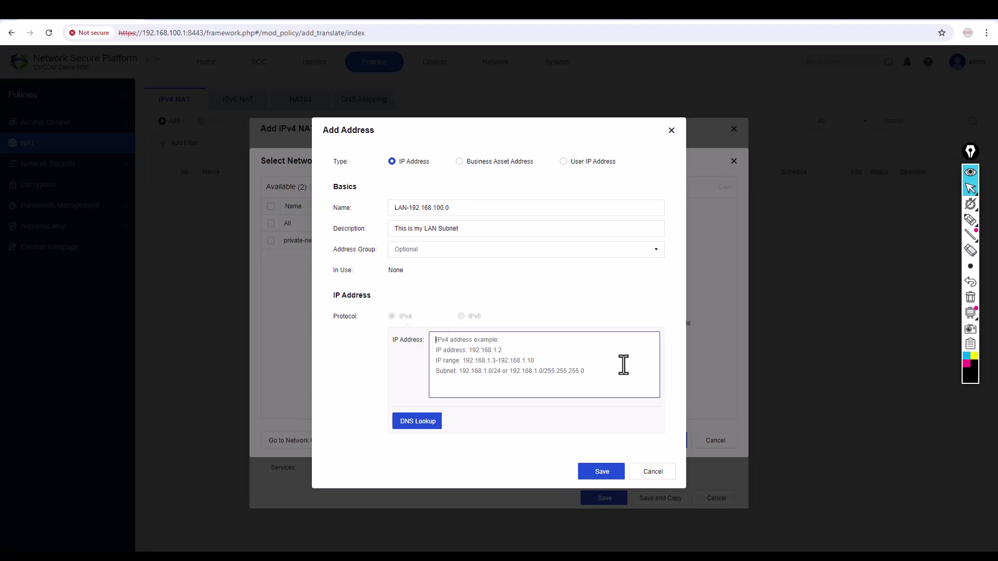
text(192.168.100)
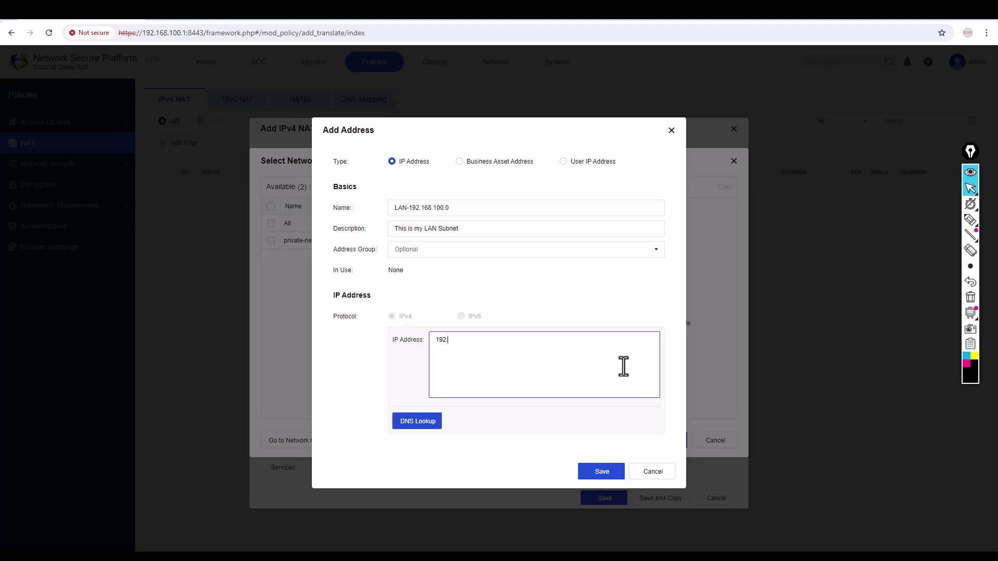
text(.0)
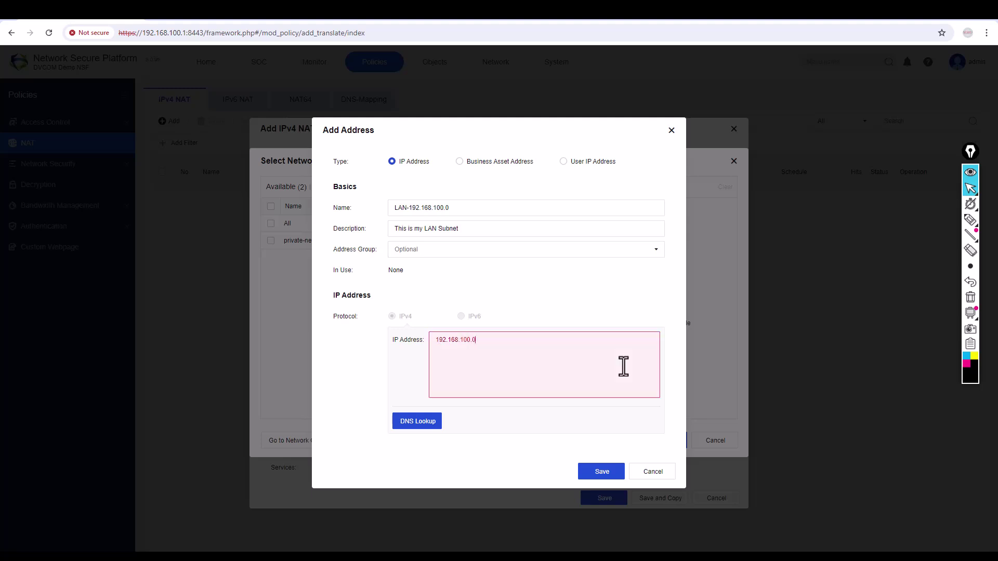
text(/24)
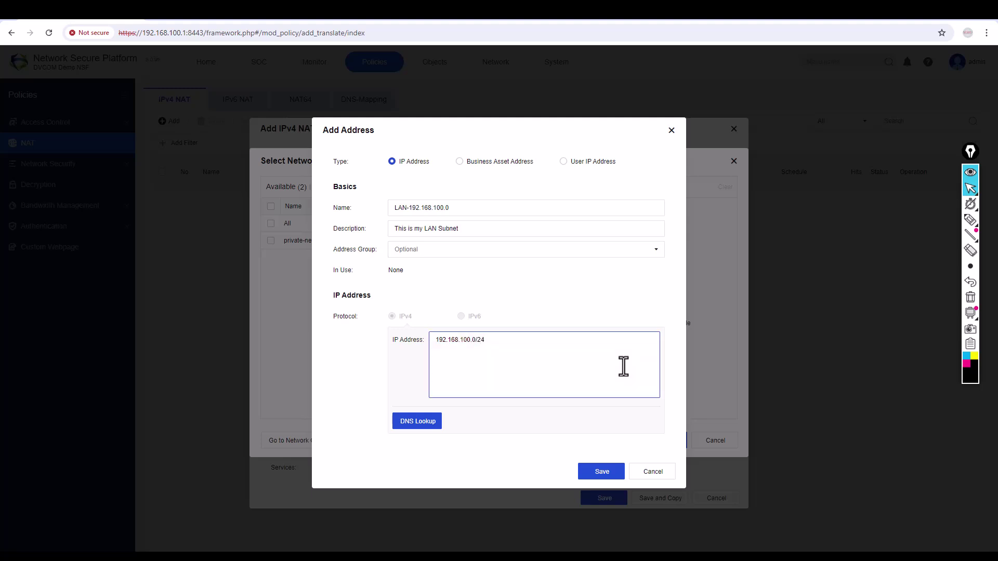
click(607, 473)
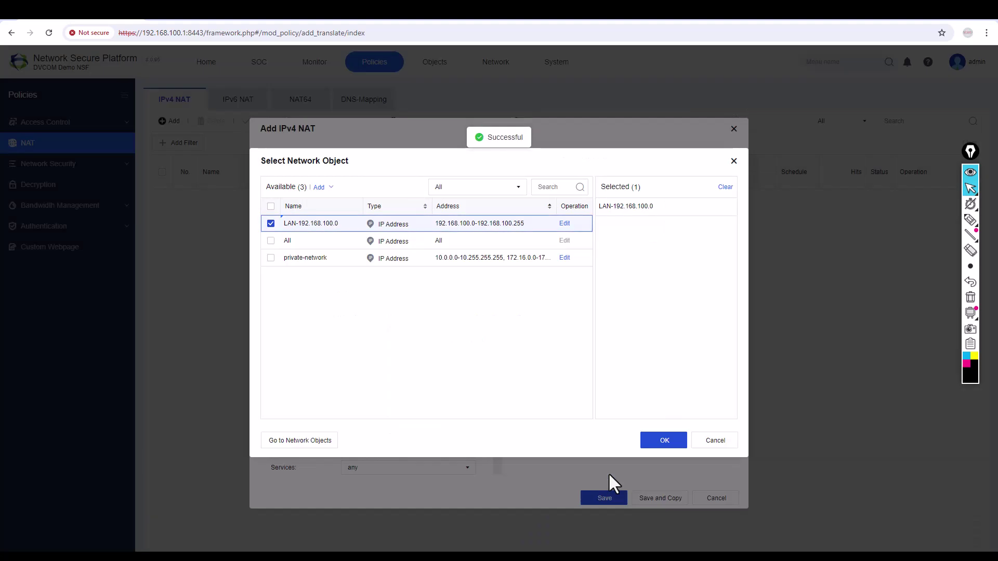
click(666, 439)
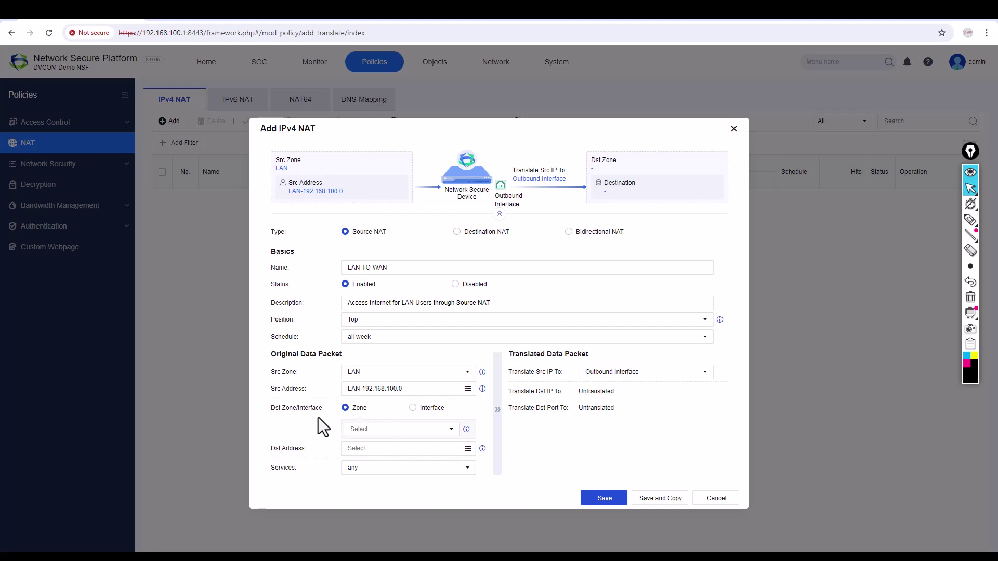
Set the rule's destination zone to WAN.
click(440, 429)
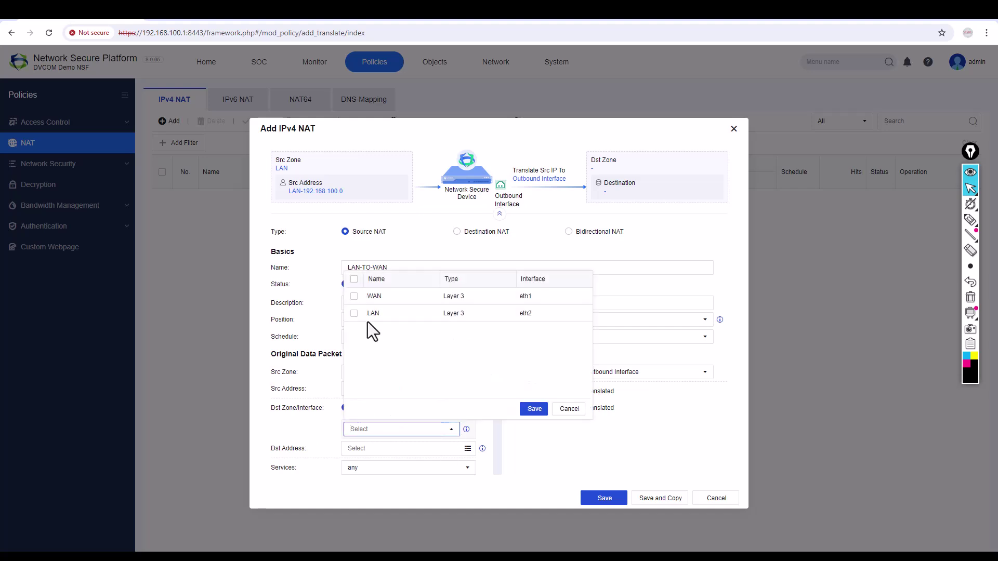
click(354, 297)
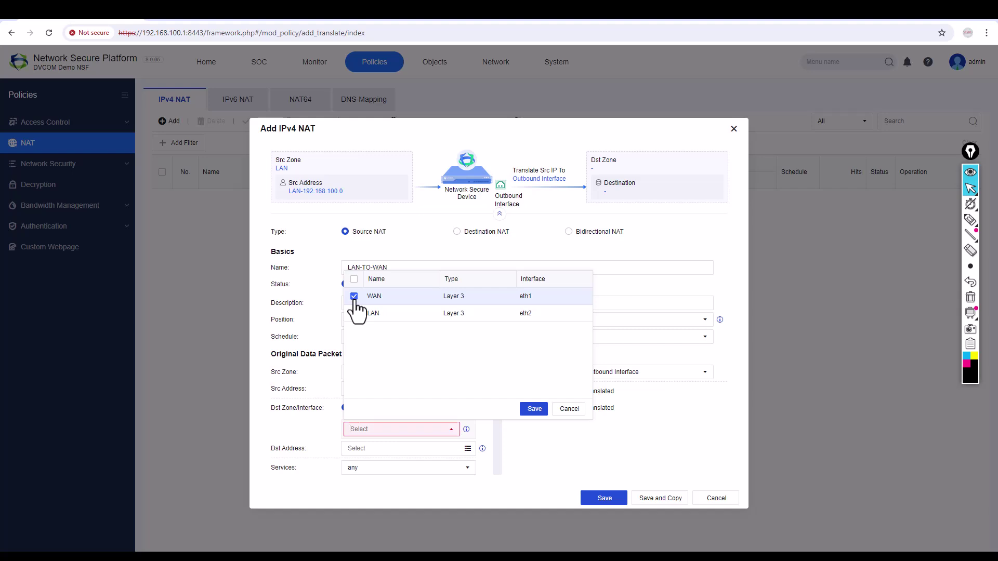
click(535, 409)
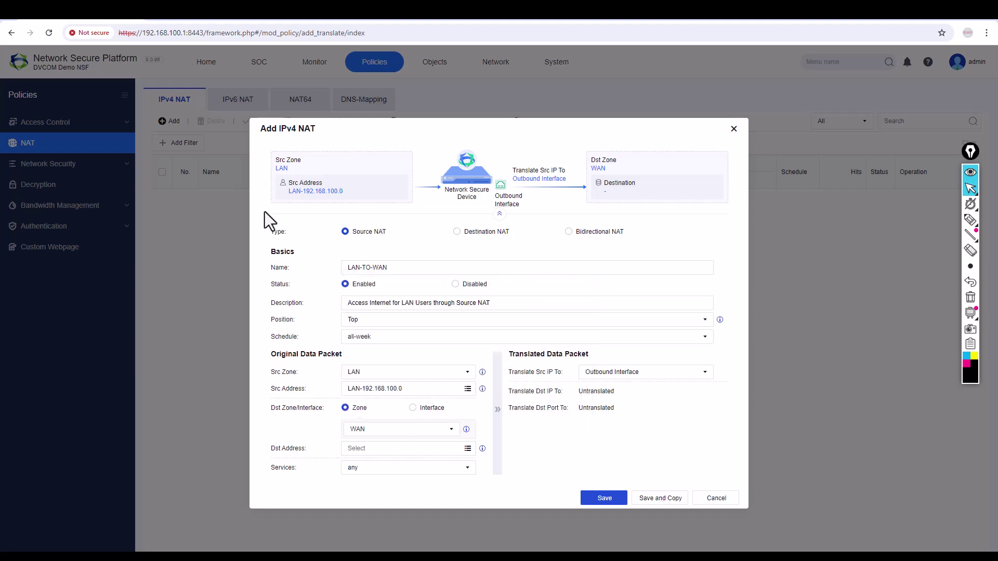
Annotate the source and destination zones on the diagram, then clear the marks.
click(968, 221)
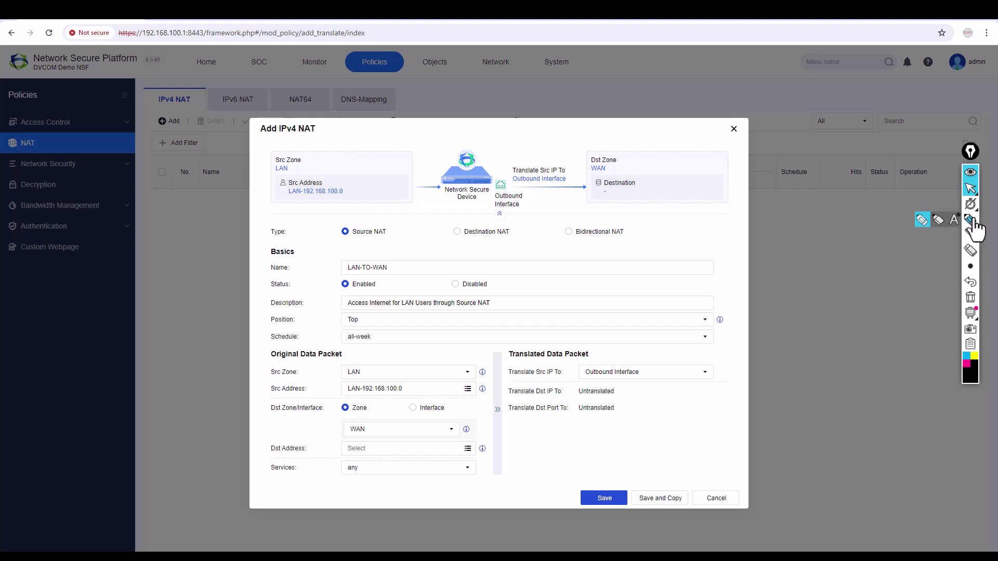
mouse_move(303, 154)
mouse_down()
mouse_move(267, 152)
mouse_move(276, 200)
mouse_move(343, 210)
mouse_move(341, 155)
mouse_move(298, 153)
mouse_up()
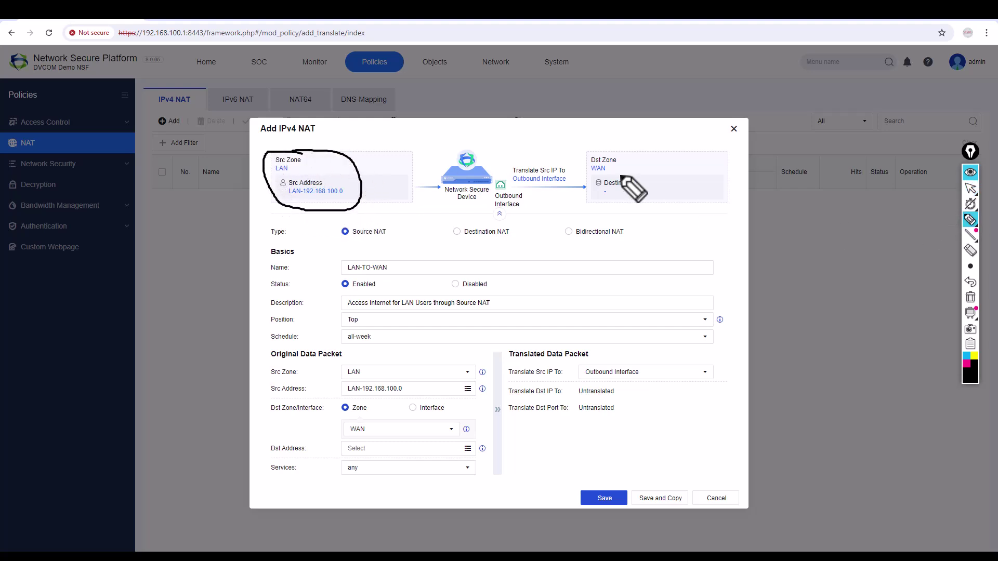
mouse_move(632, 147)
mouse_down()
mouse_move(584, 168)
mouse_move(652, 181)
mouse_move(656, 163)
mouse_move(644, 149)
mouse_up()
click(970, 299)
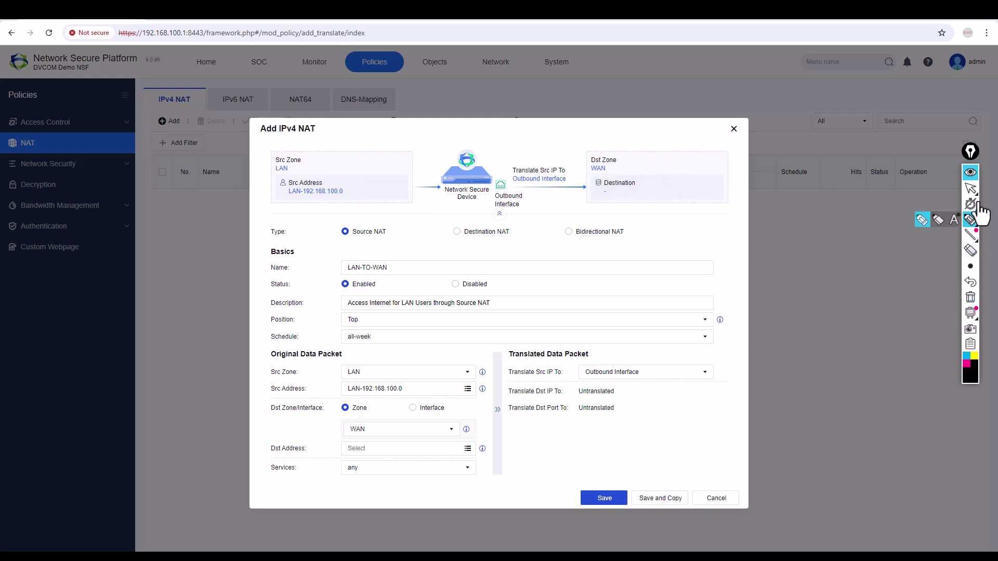
click(971, 188)
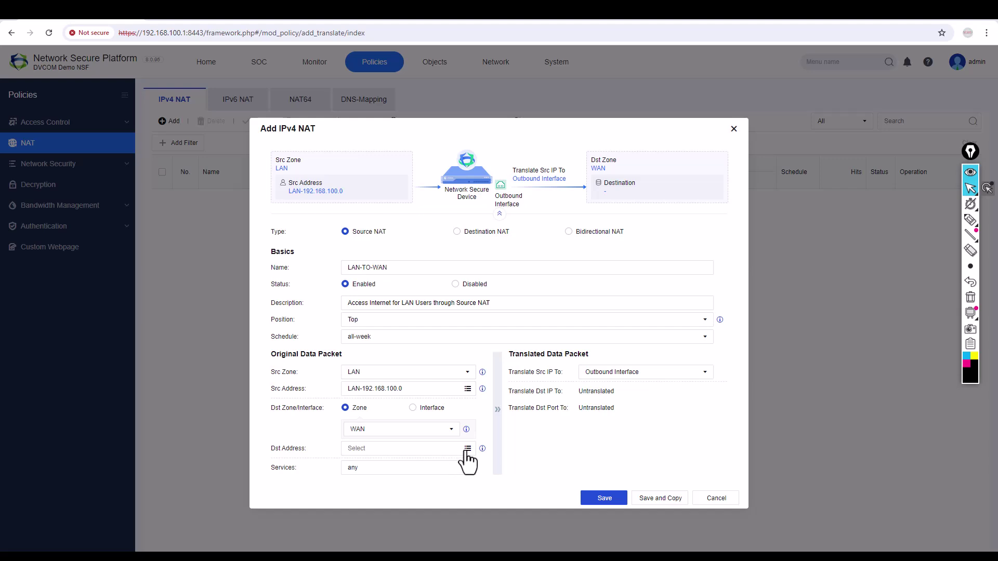
Choose All as the destination address and save the LAN-TO-WAN NAT rule.
click(467, 449)
click(270, 224)
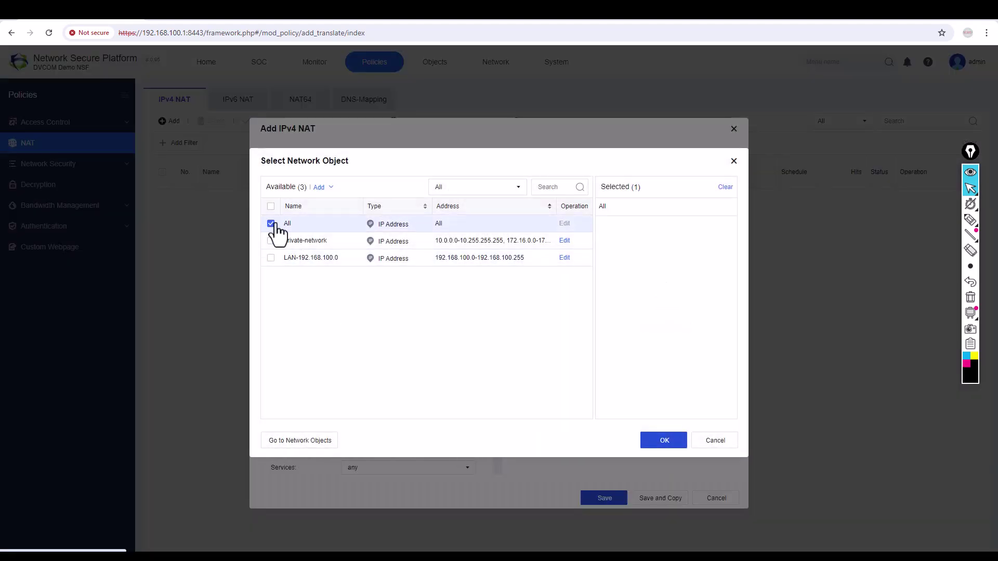
click(665, 442)
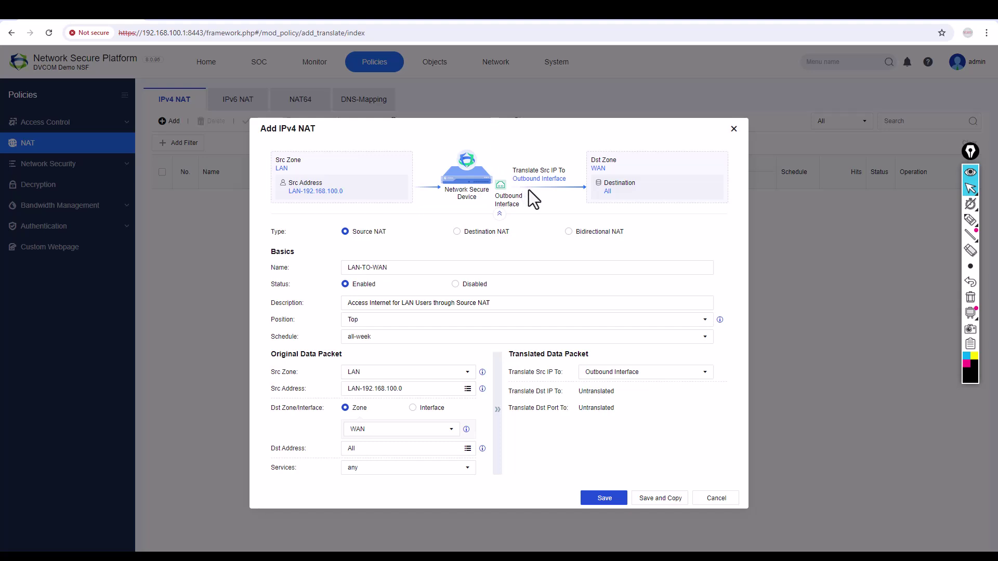
click(617, 497)
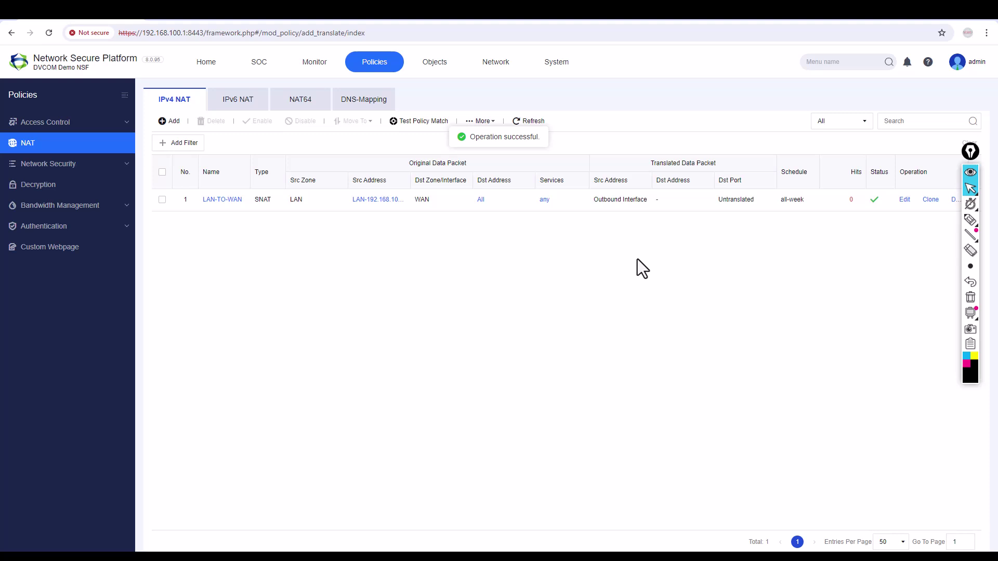
Bring the running ping alongside the NAT list and refresh the rule's hit count.
click(970, 188)
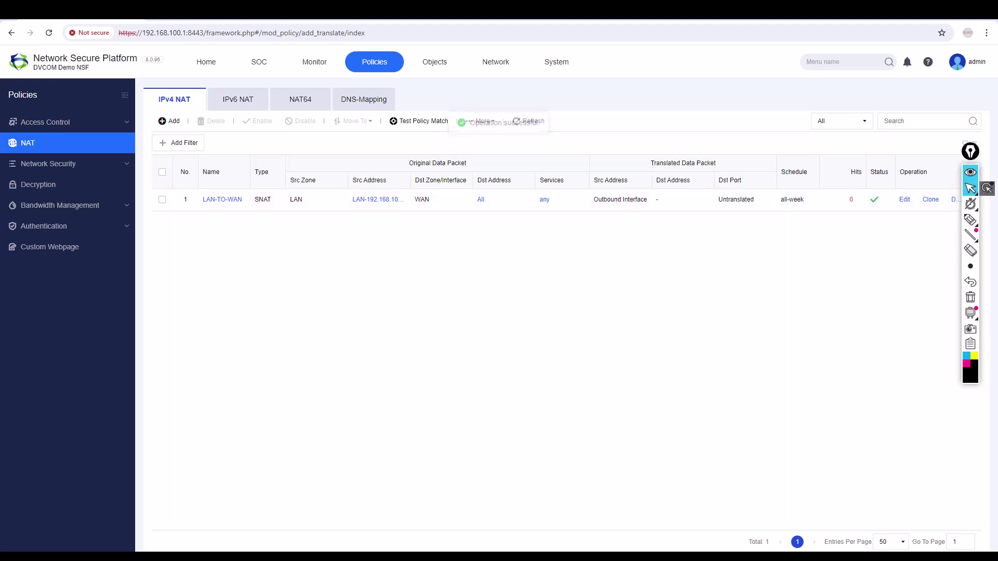
click(394, 549)
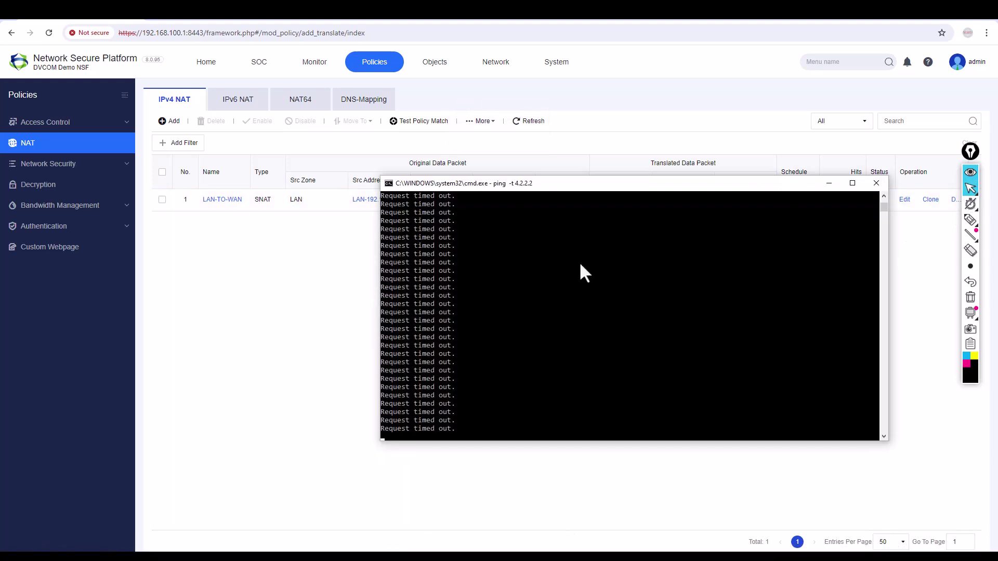
drag(594, 175, 583, 277)
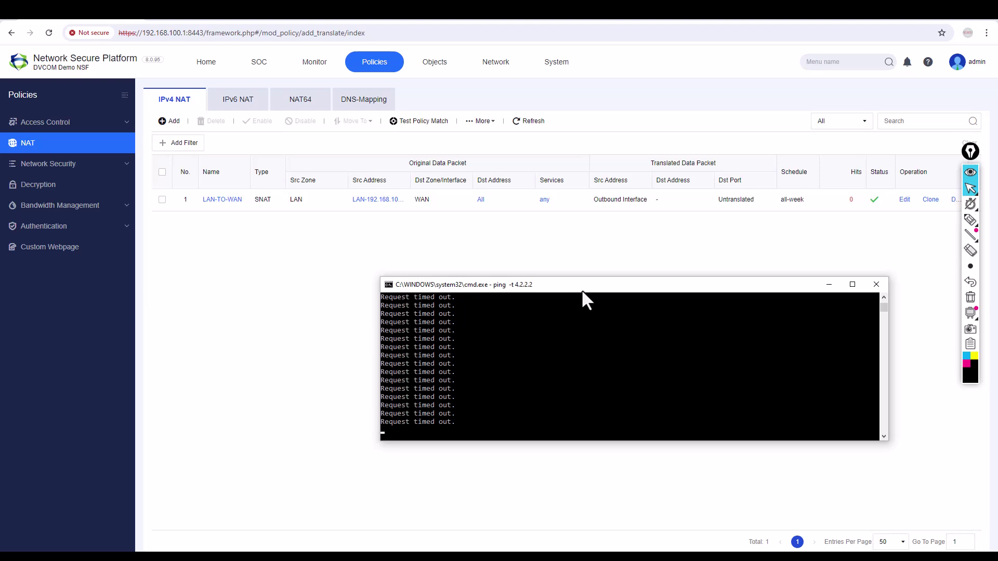
click(532, 128)
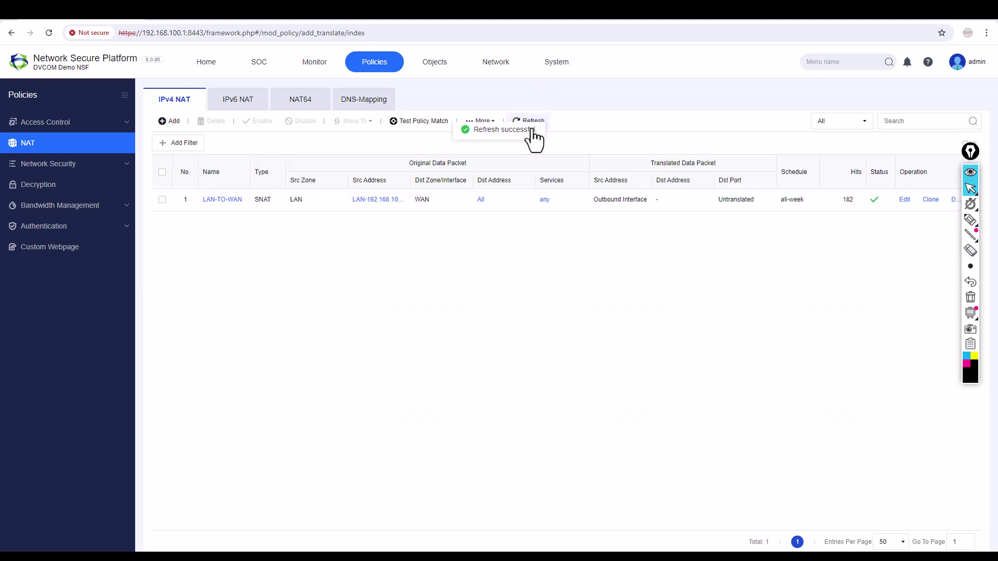
Highlight the 182 hits, refresh to watch them rise, then log out of admin.
click(970, 223)
mouse_move(857, 191)
mouse_down()
mouse_move(838, 201)
mouse_move(853, 208)
mouse_move(851, 190)
mouse_up()
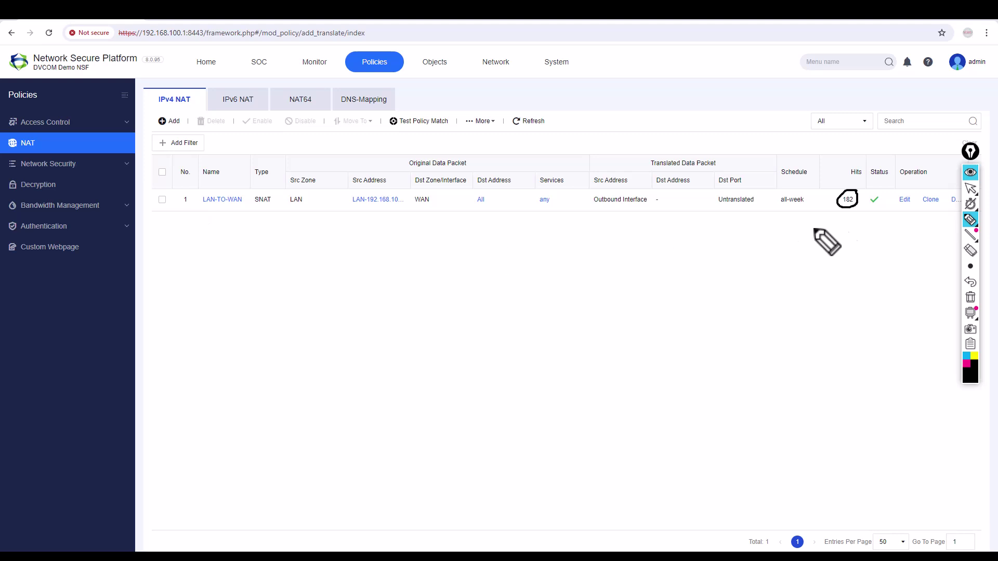
click(970, 297)
click(969, 190)
click(531, 121)
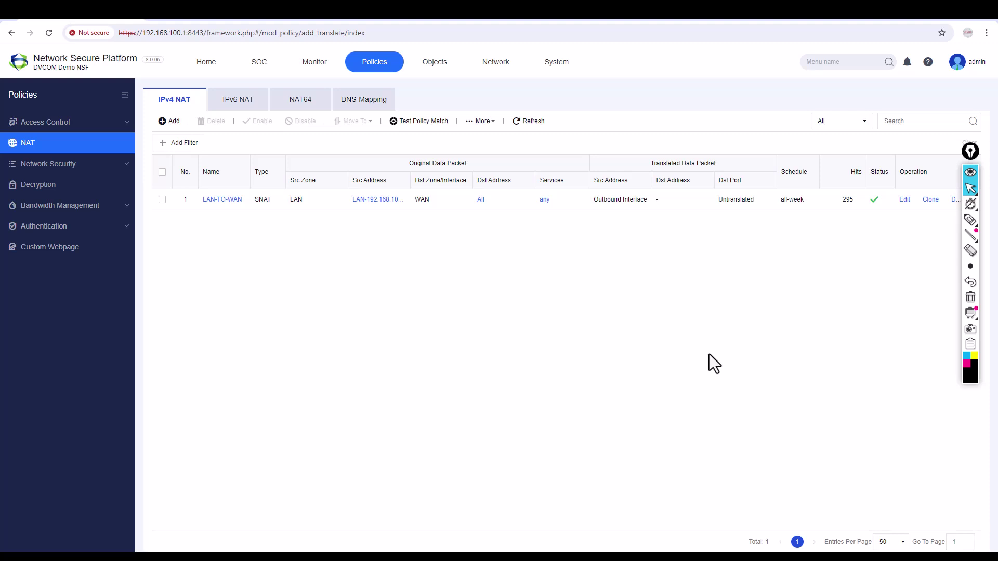
click(959, 62)
click(929, 125)
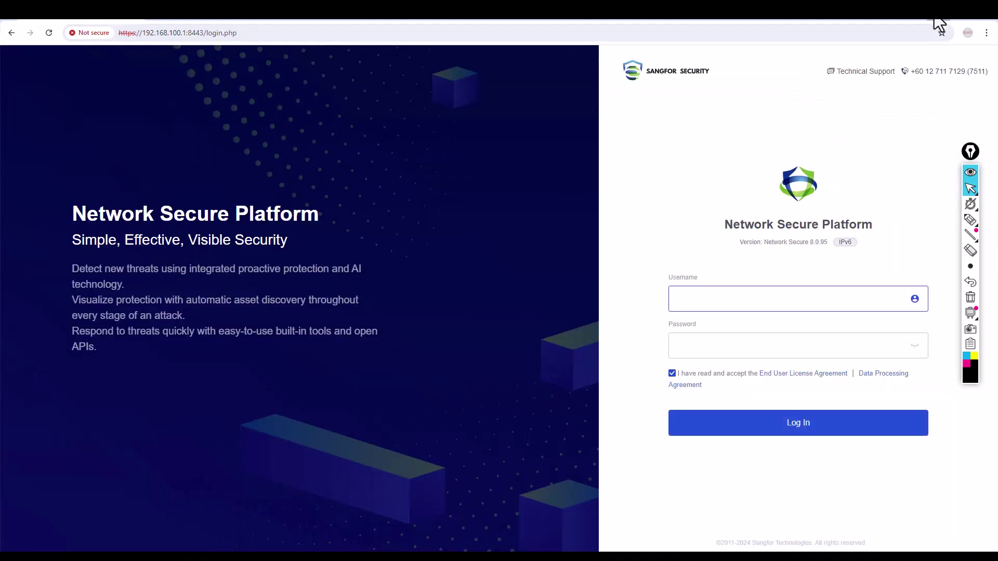
Close the browser and present the GITEX Global 2024 Thank You slide as a slide show.
click(935, 19)
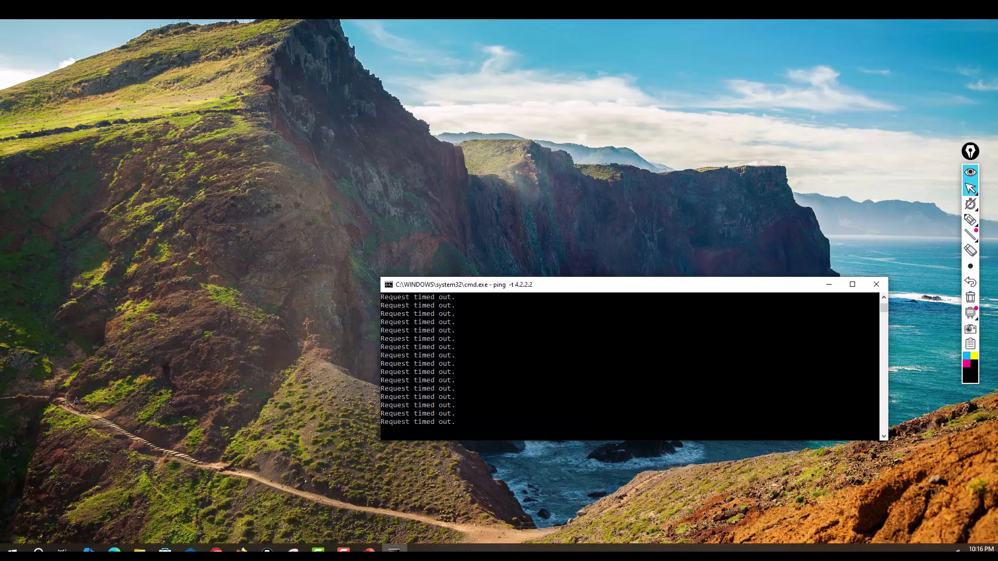
click(368, 548)
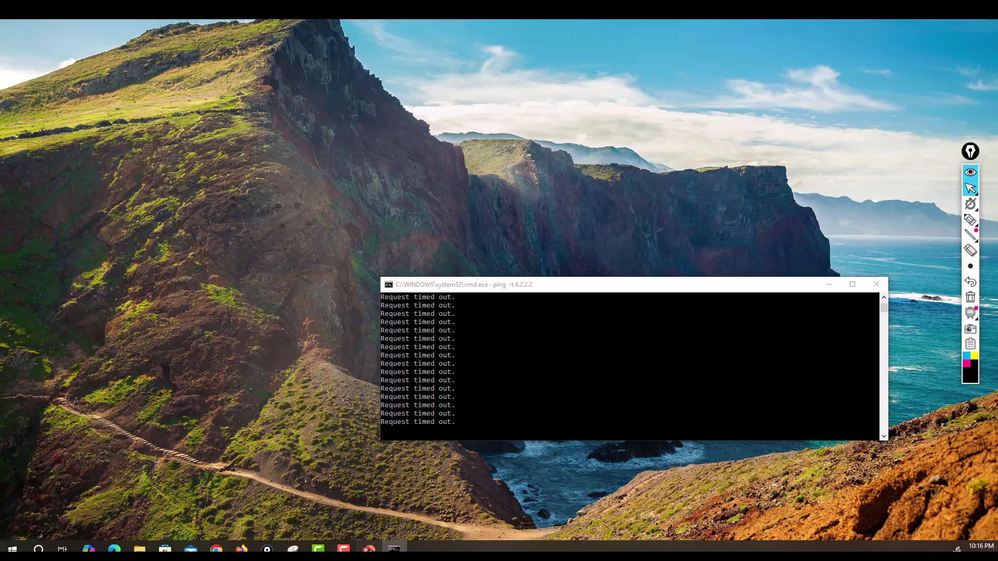
click(73, 342)
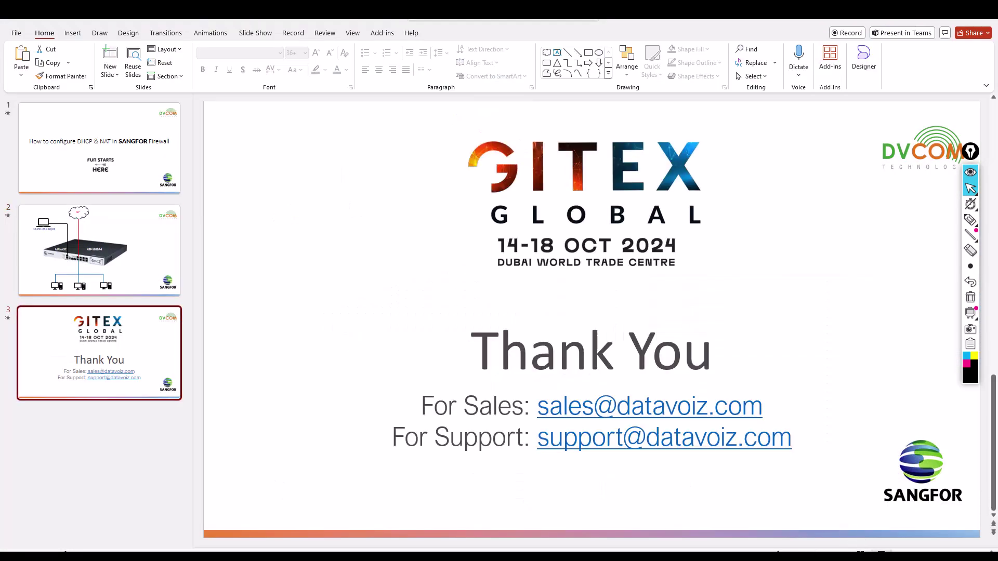
click(819, 554)
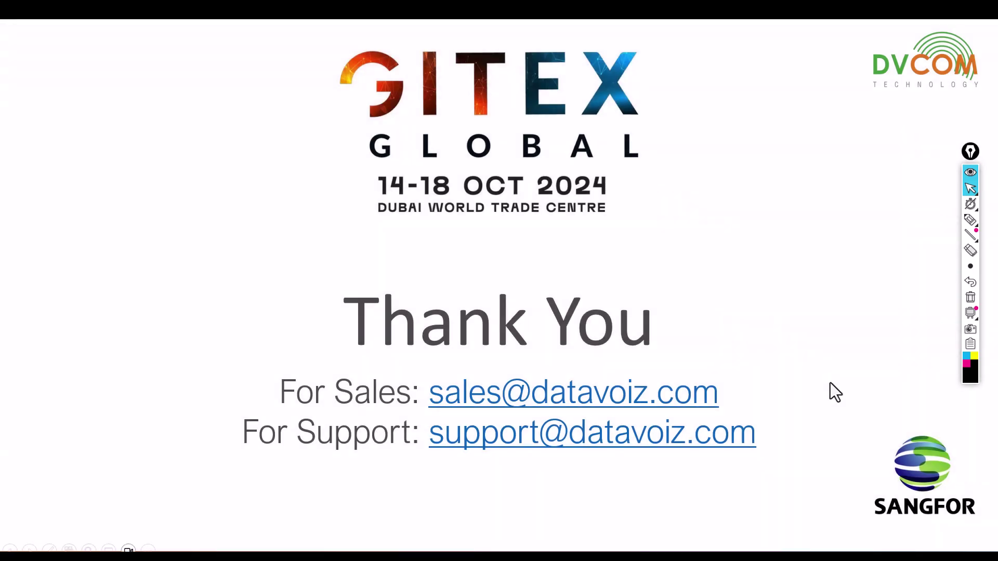